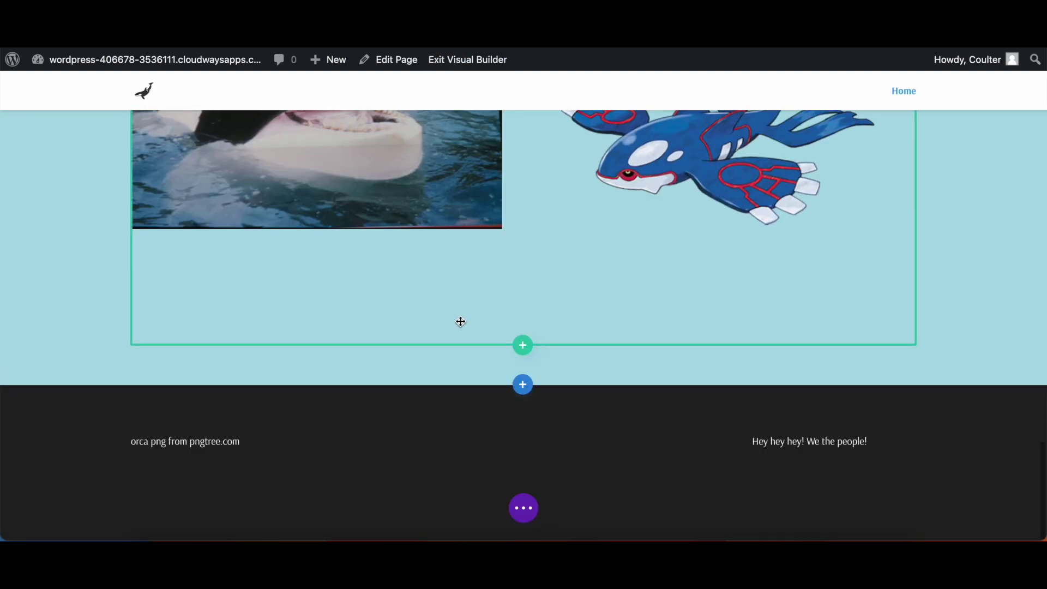
Insert a one-column row and add a Blurb module to it, found by searching 'blu'
click(522, 346)
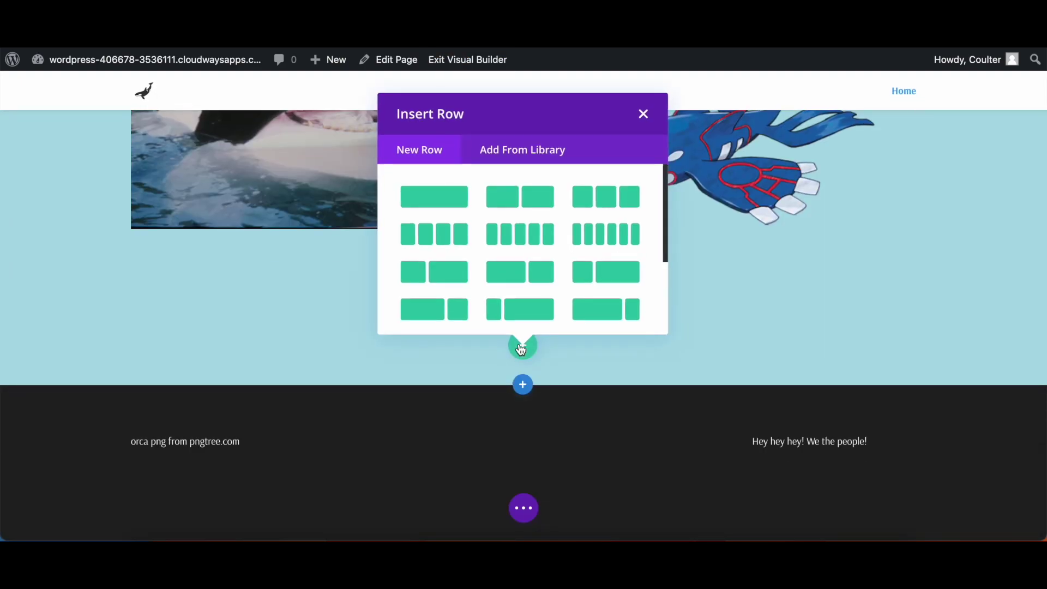
click(441, 201)
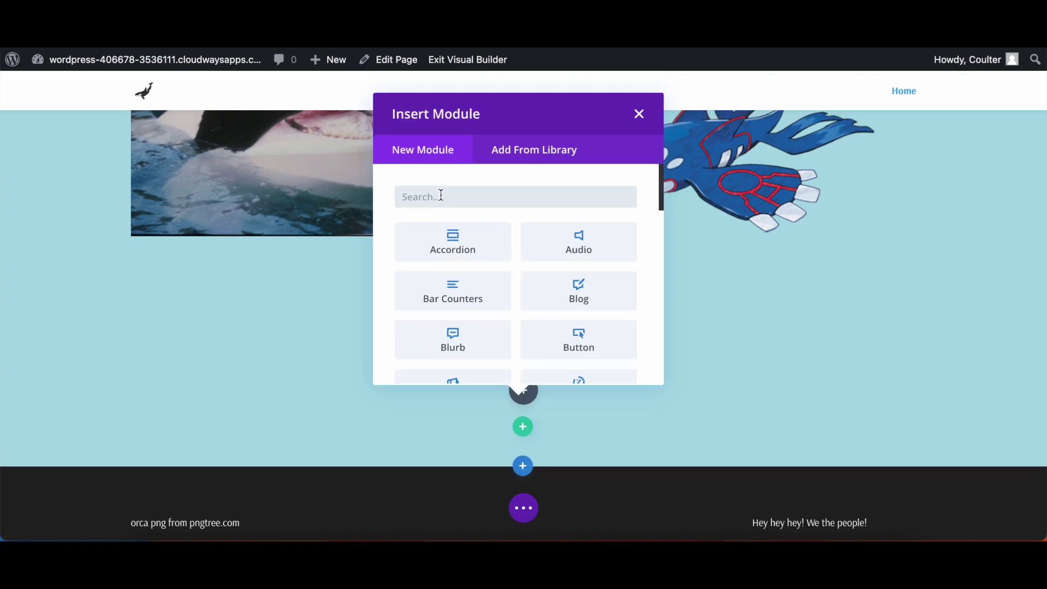
text(blu)
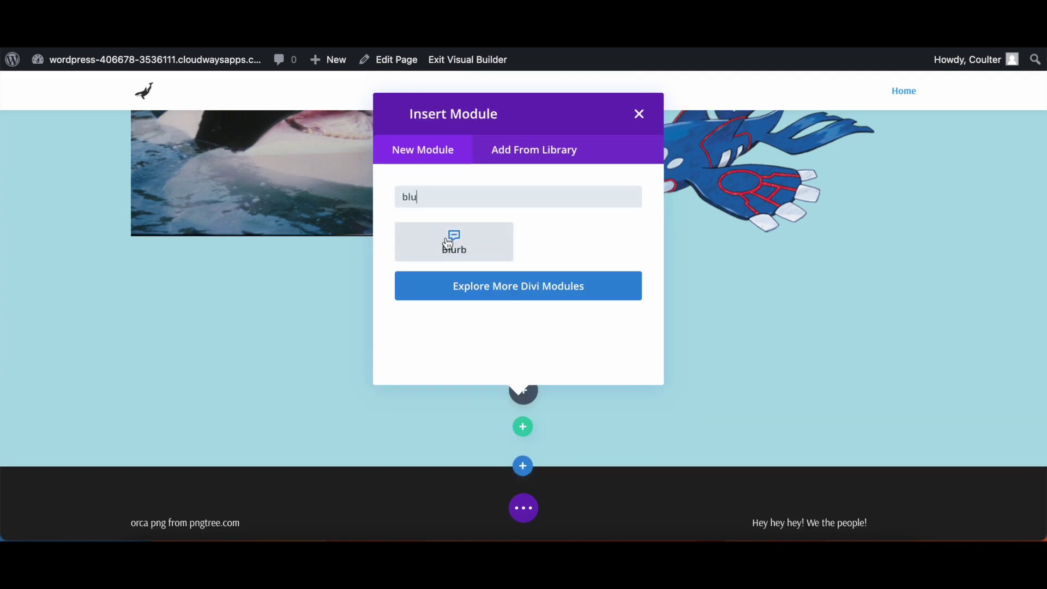
click(449, 243)
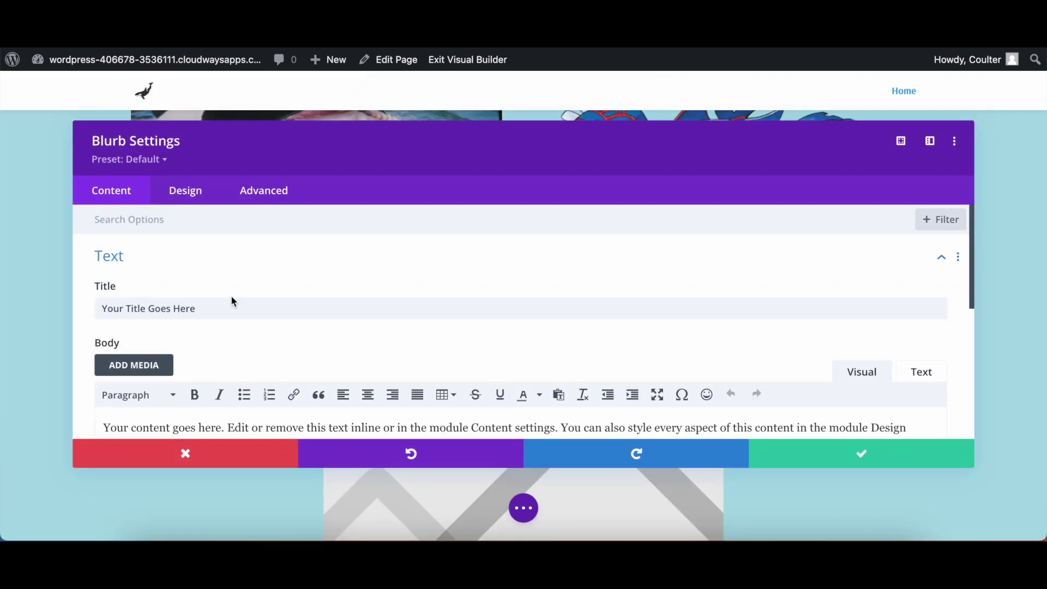
Delete the blurb's default title and all of its body text
scroll(231, 301, down, 1)
click(221, 264)
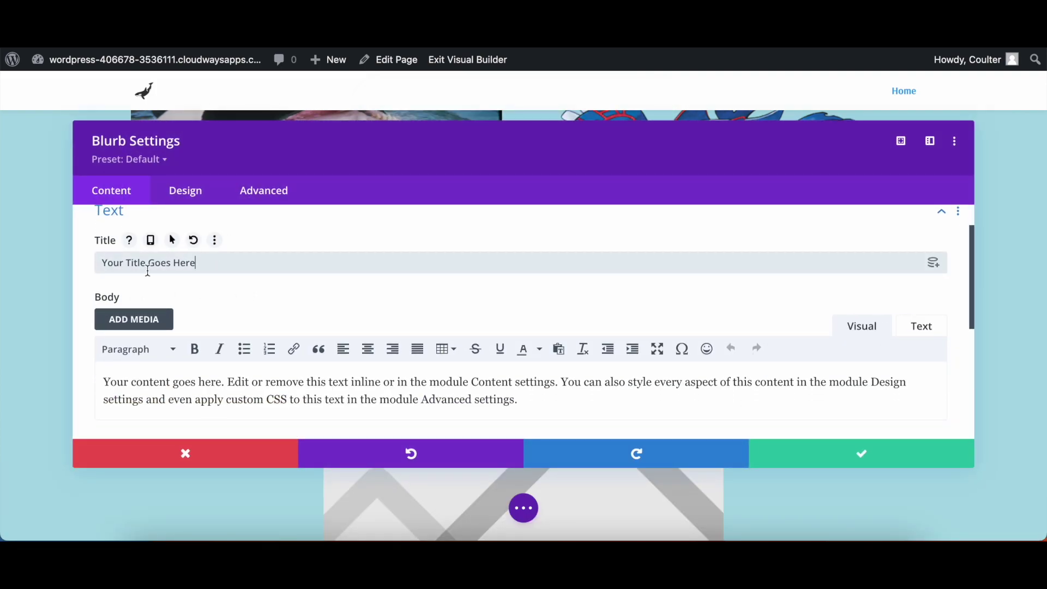
key(ctrl+a)
key(BackSpace)
click(534, 402)
drag(534, 402, 69, 391)
key(BackSpace)
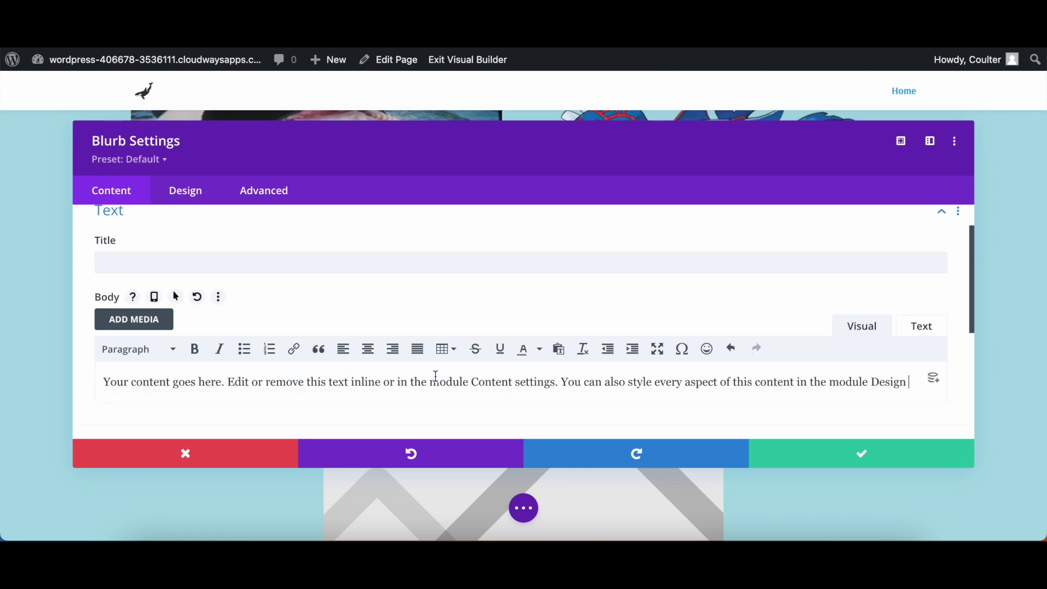
key(ctrl+a)
key(BackSpace)
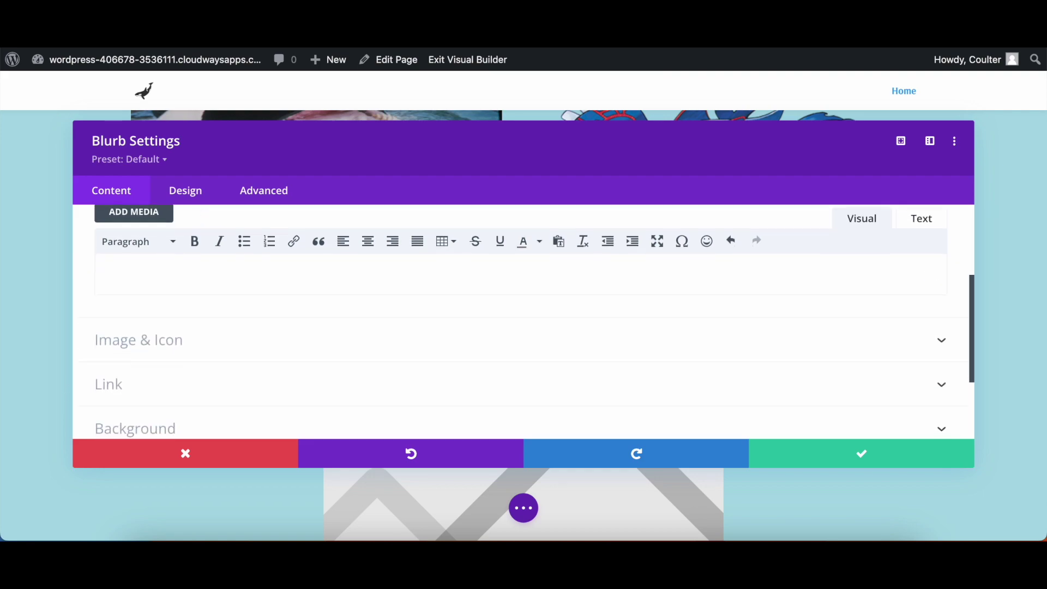
click(430, 339)
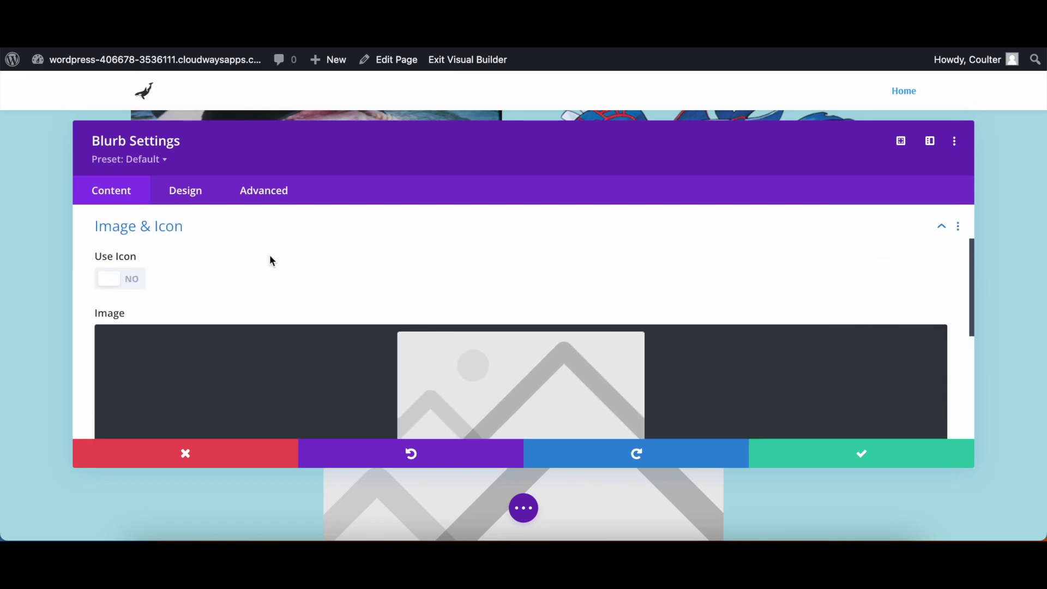
Turn on Use Icon and choose the down-arrow icon for the blurb
click(126, 286)
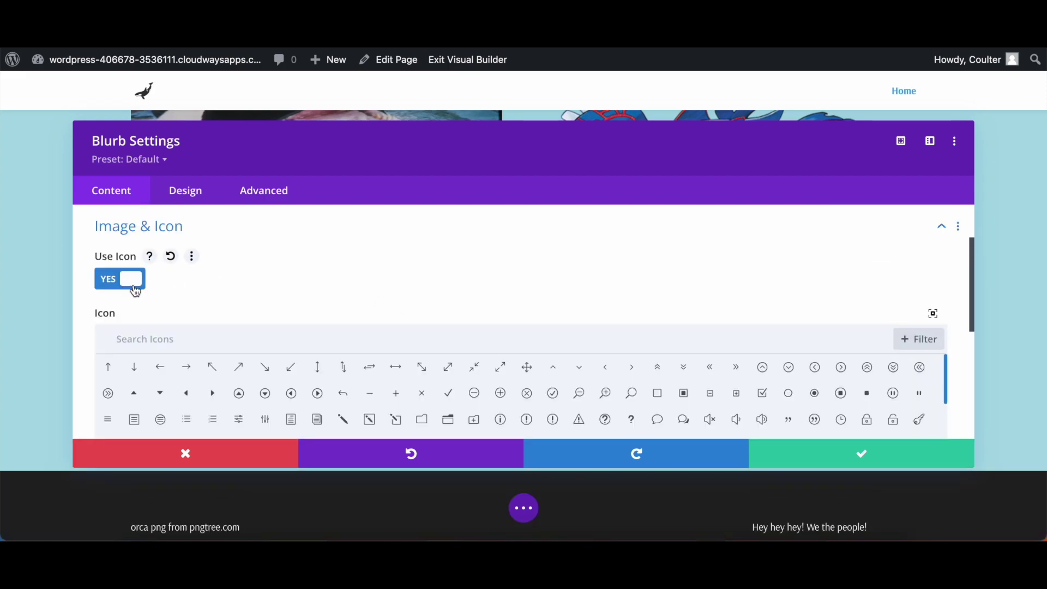
scroll(253, 272, down, 1)
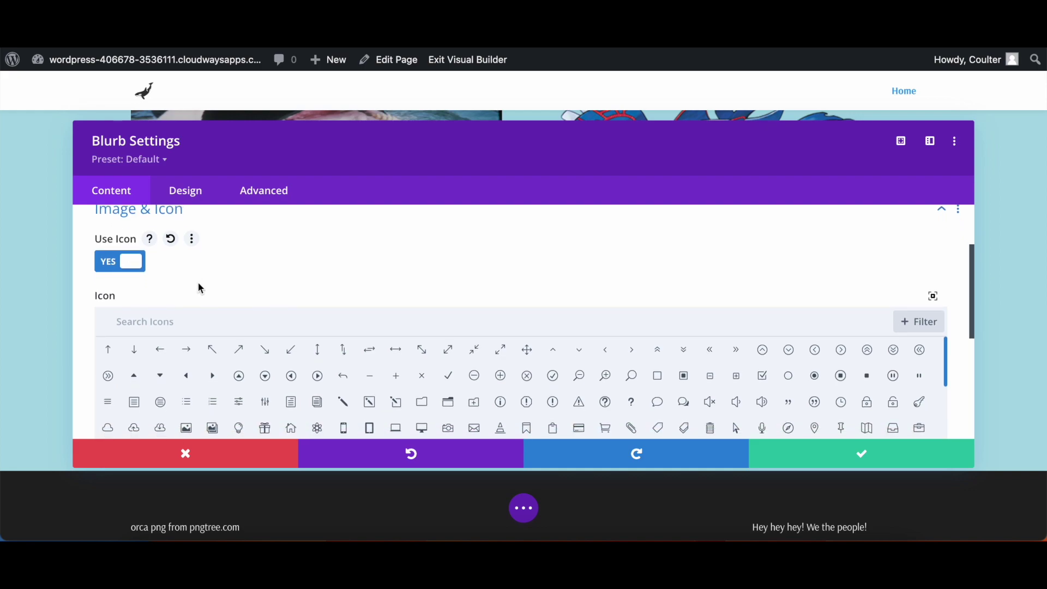
click(134, 351)
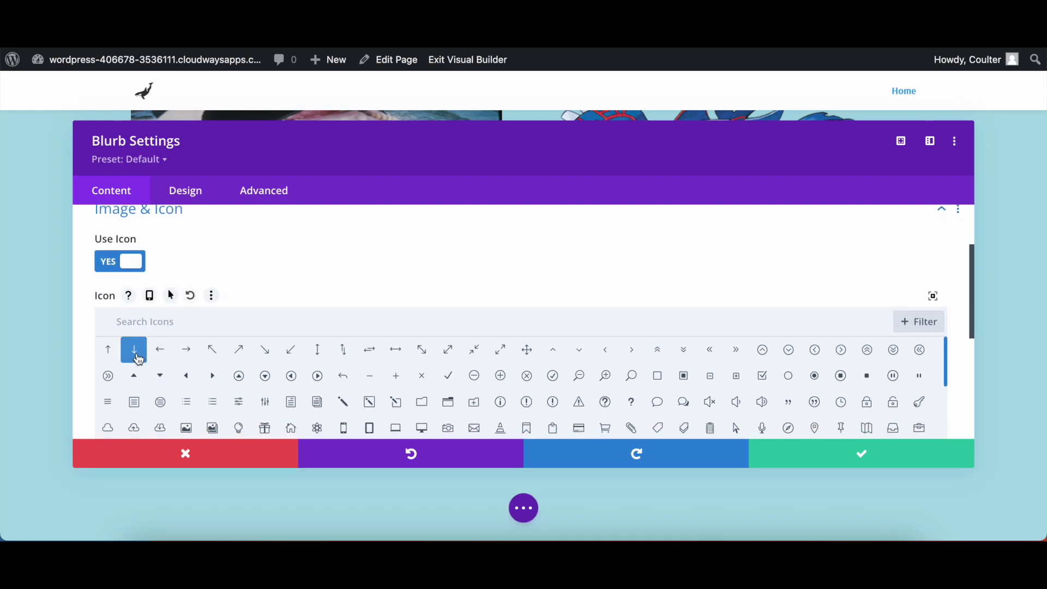
scroll(398, 267, down, 3)
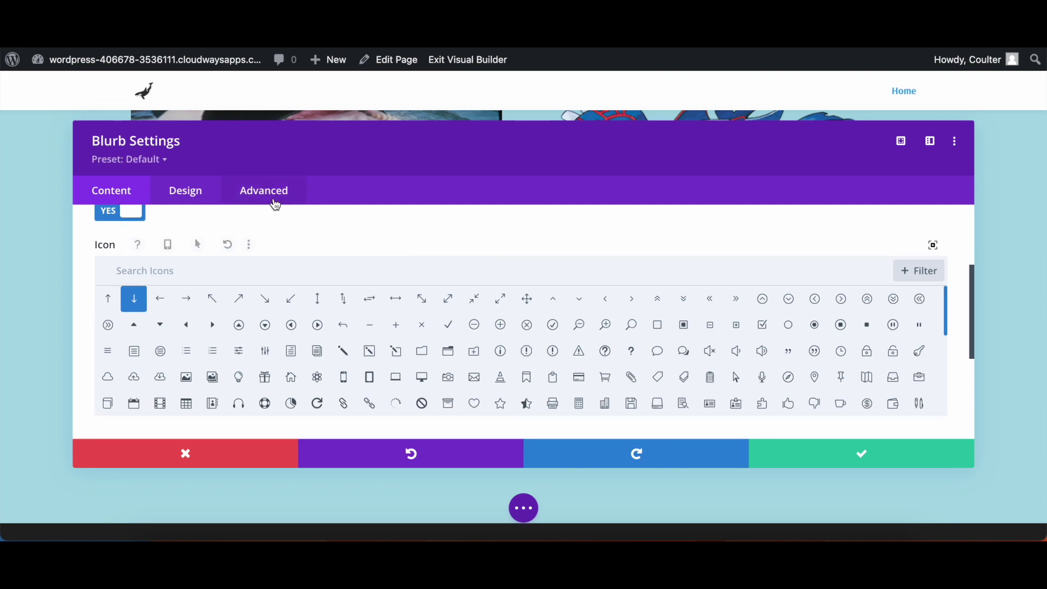
Look through the blurb's Image & Icon styling options on the Design tab
click(210, 201)
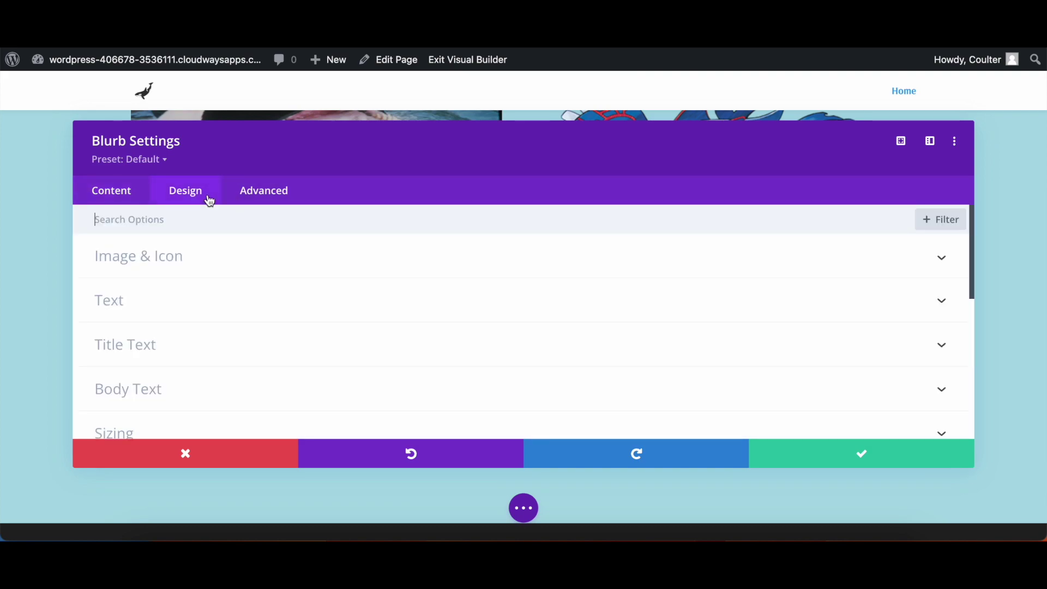
click(253, 262)
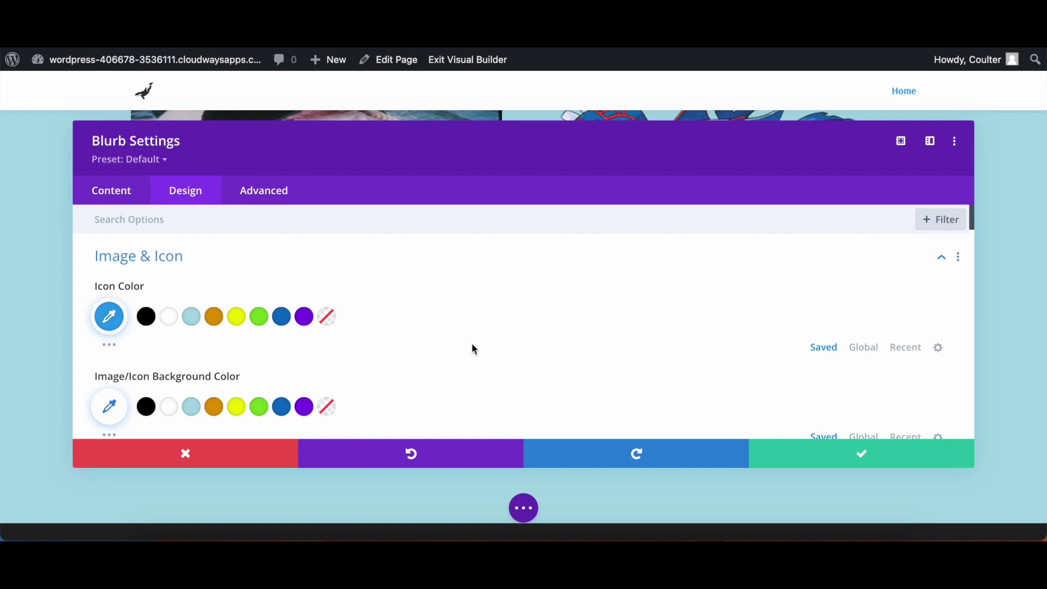
scroll(509, 354, down, 4)
scroll(513, 358, down, 1)
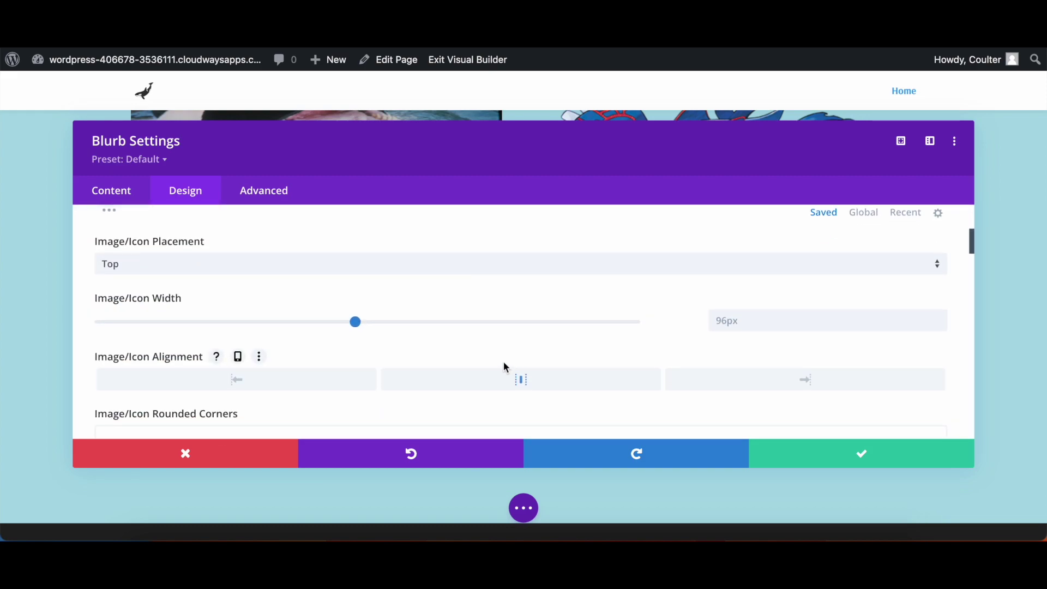
scroll(512, 387, down, 1)
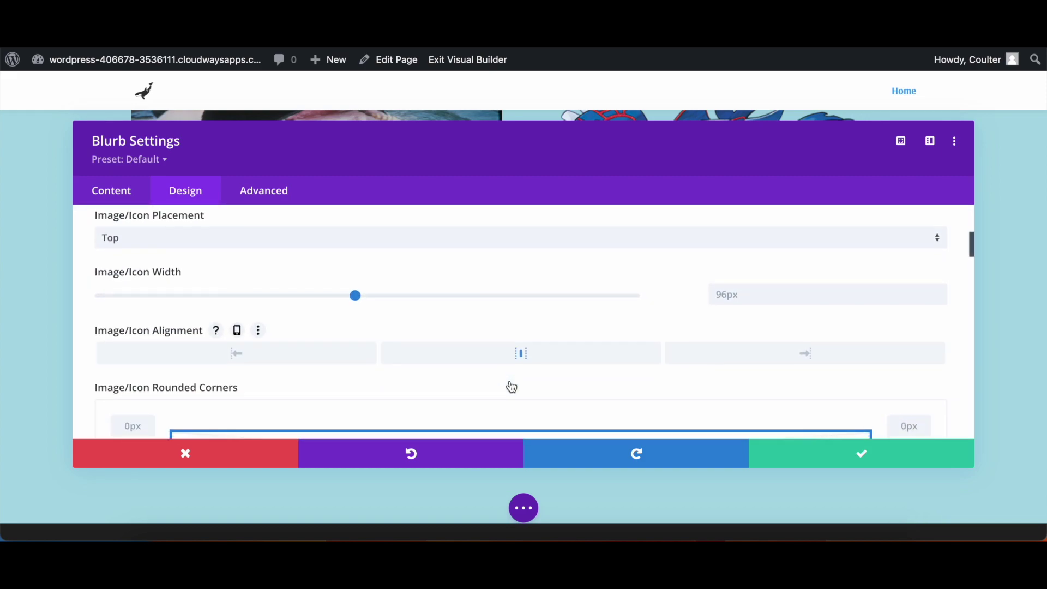
scroll(511, 387, down, 3)
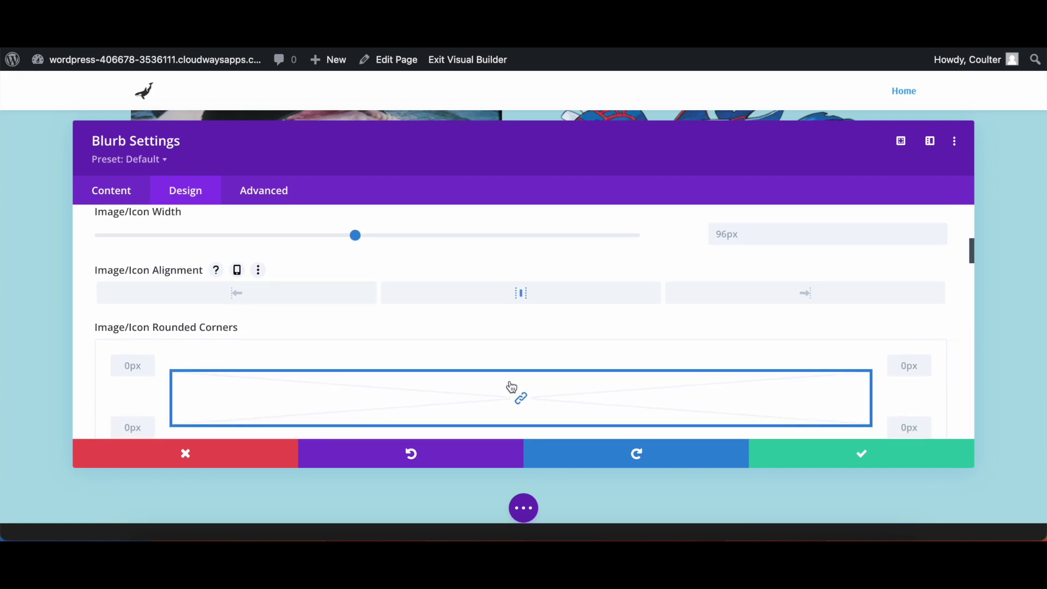
scroll(512, 387, down, 6)
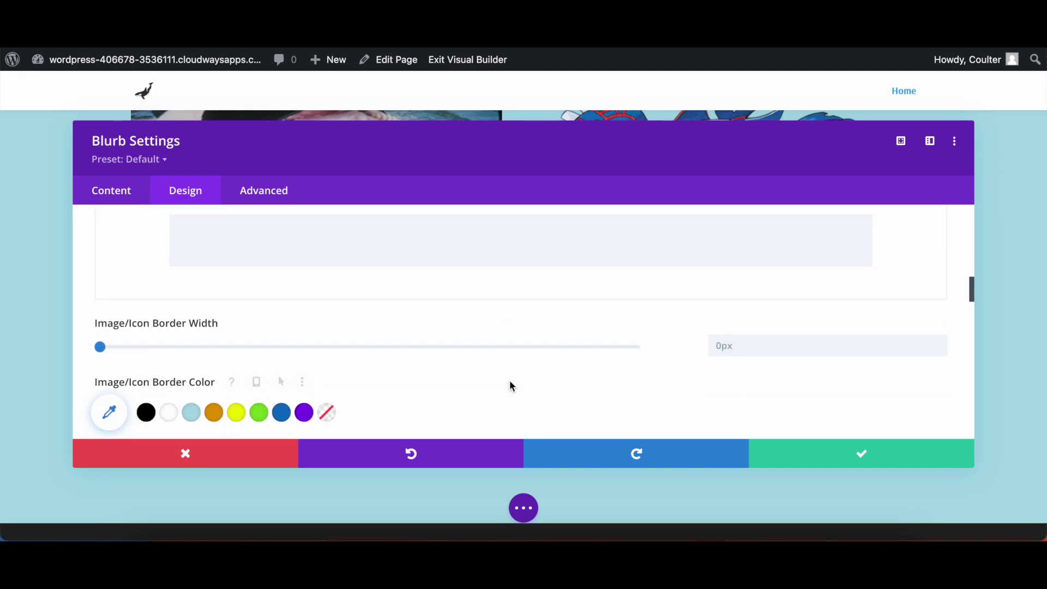
click(268, 191)
Set the blurb's CSS ID to 'scroller'
click(341, 256)
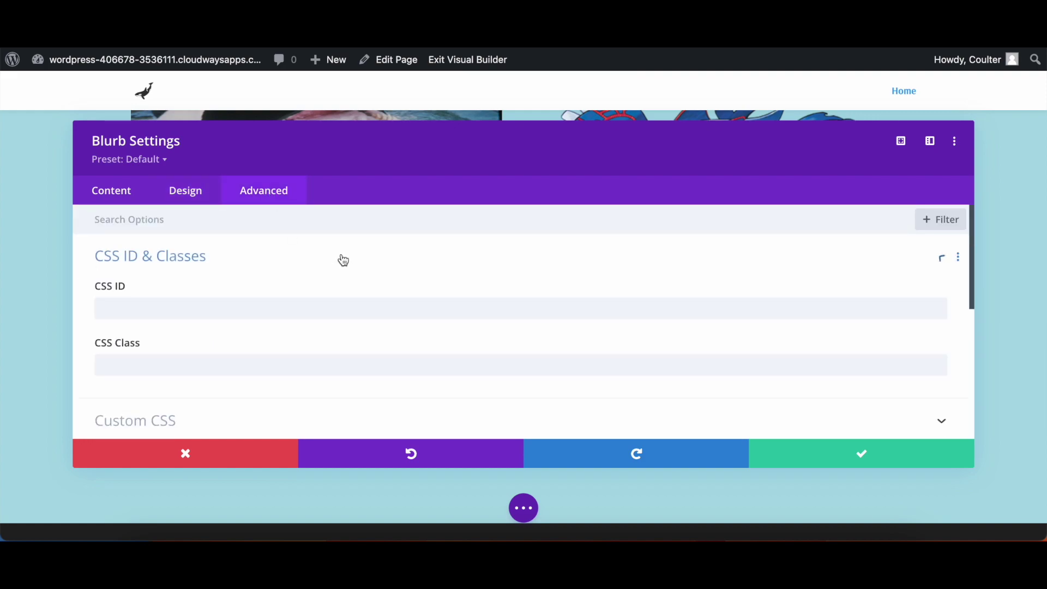
click(258, 301)
text(scroller)
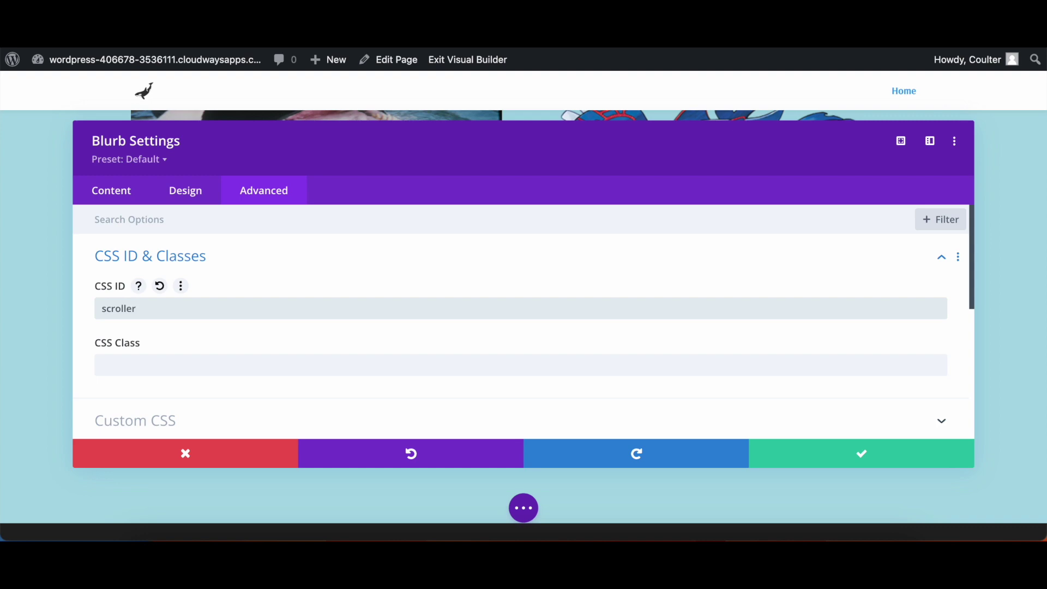
click(410, 277)
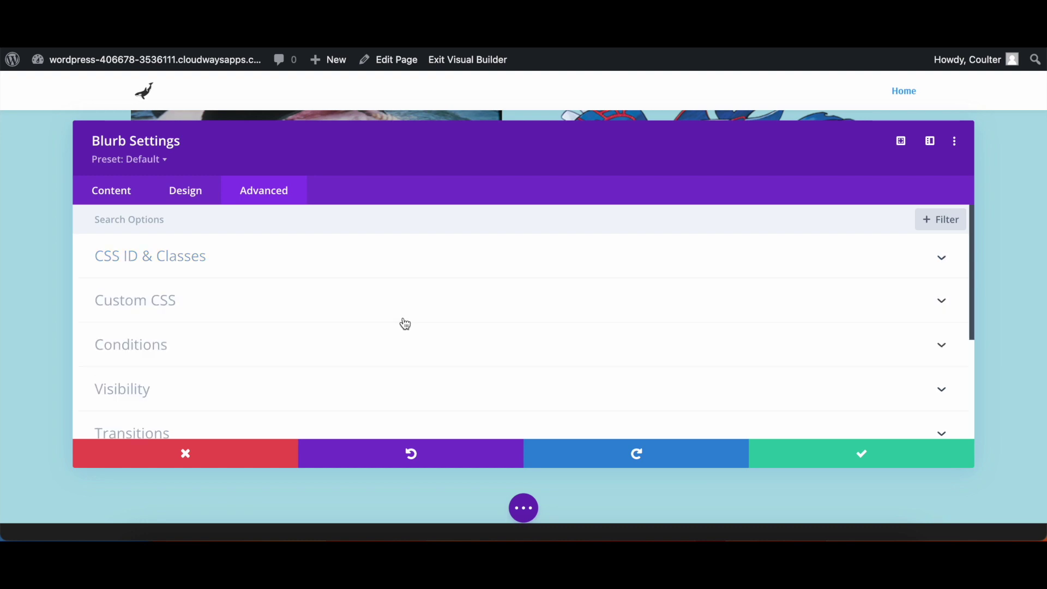
Set the blurb's Z Index to 15 under Position
scroll(402, 323, down, 3)
click(360, 324)
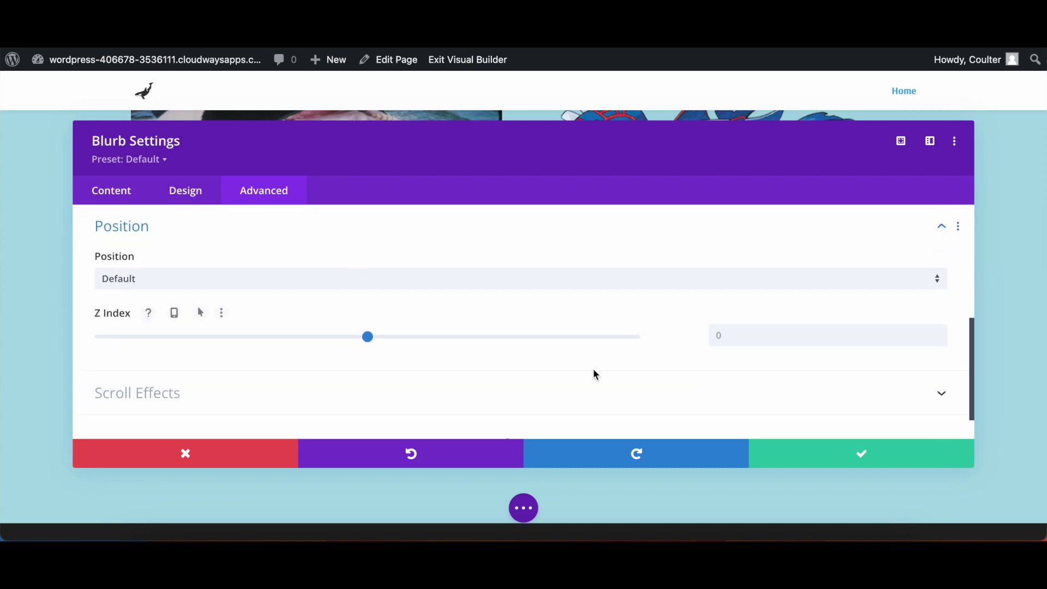
click(752, 344)
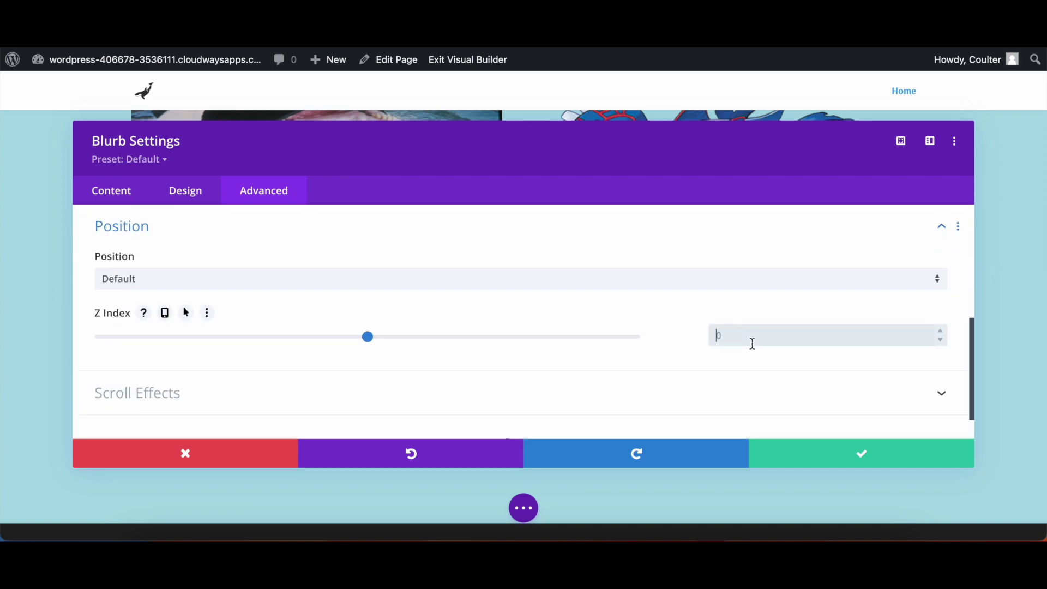
text(15)
click(679, 310)
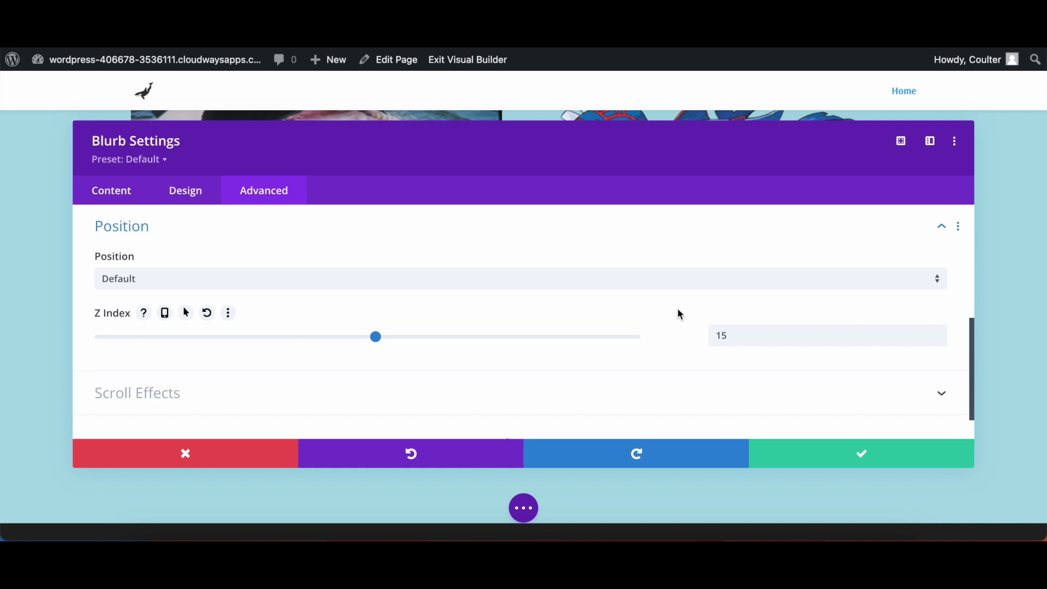
Give the blurb a Slide animation in the Down direction and enter a new duration
click(207, 195)
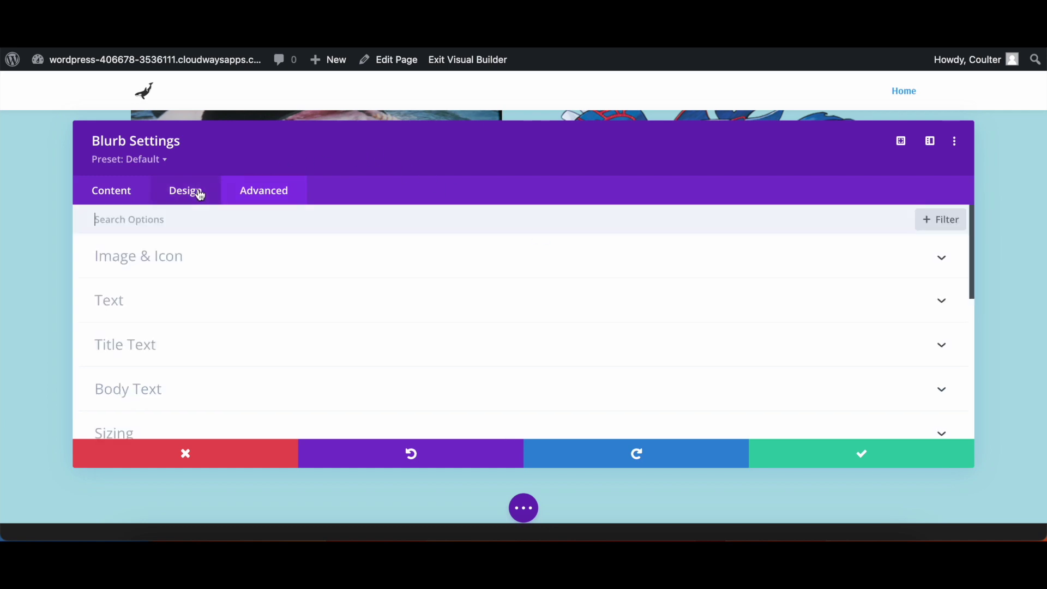
scroll(300, 365, down, 10)
click(300, 360)
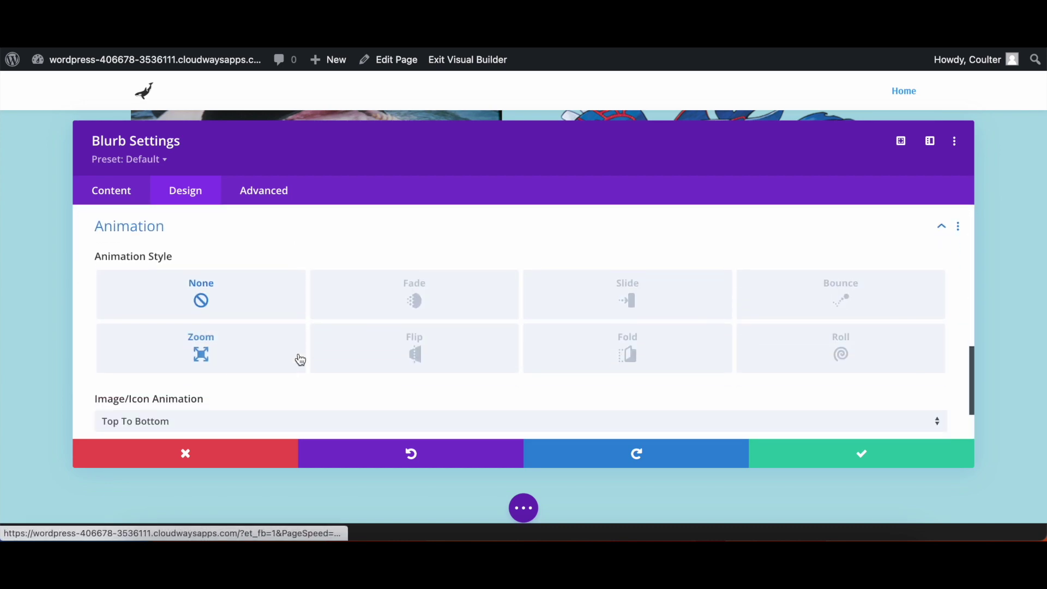
click(612, 295)
scroll(436, 345, down, 3)
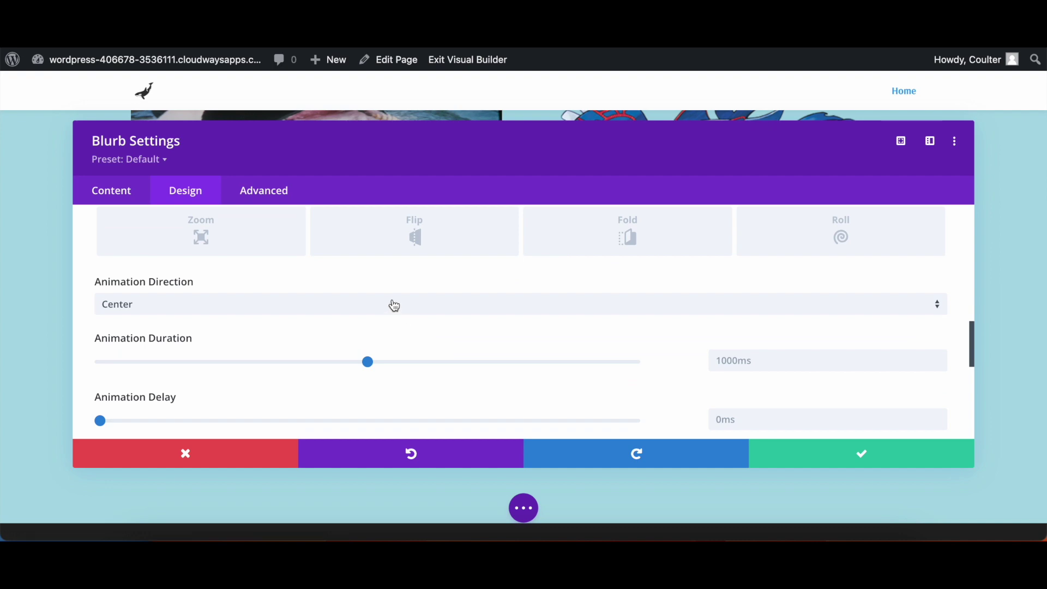
click(393, 304)
click(278, 418)
triple_click(795, 364)
text(1)
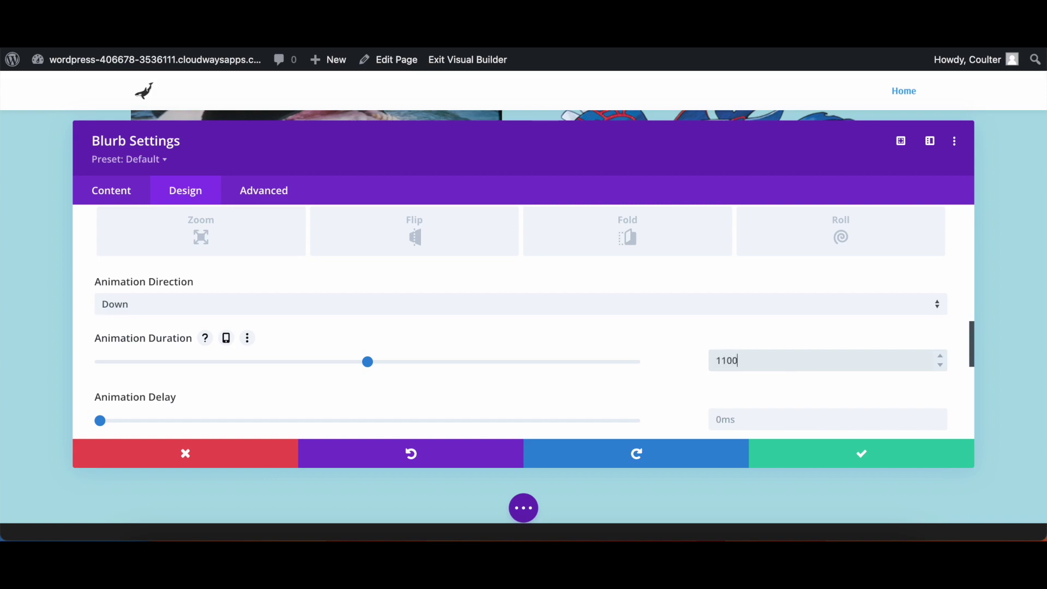
Set animation intensity to 12%, starting opacity to 100%, and repeat to Loop
scroll(735, 385, down, 2)
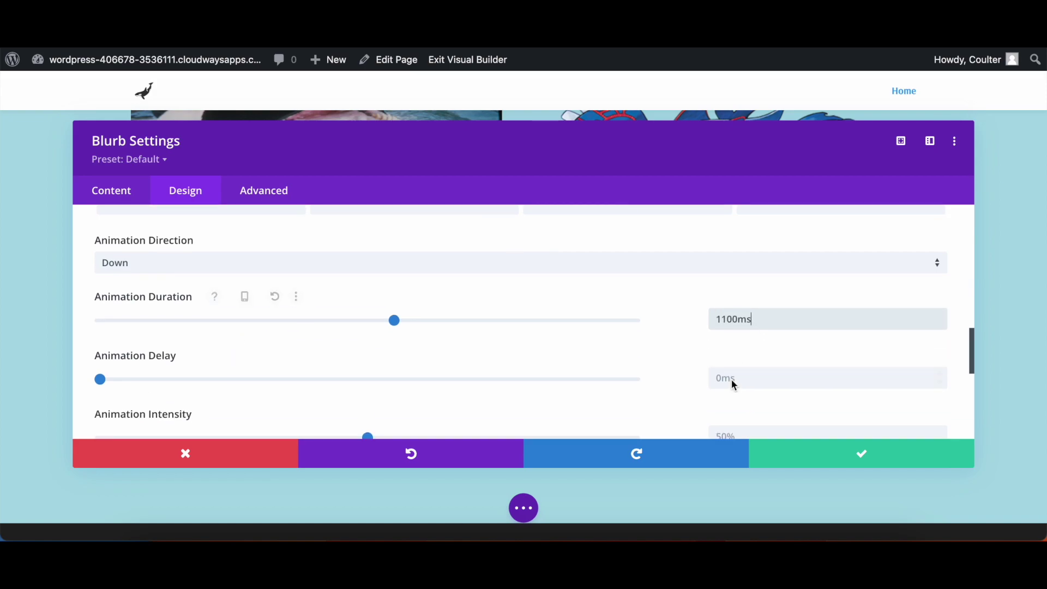
scroll(681, 359, down, 2)
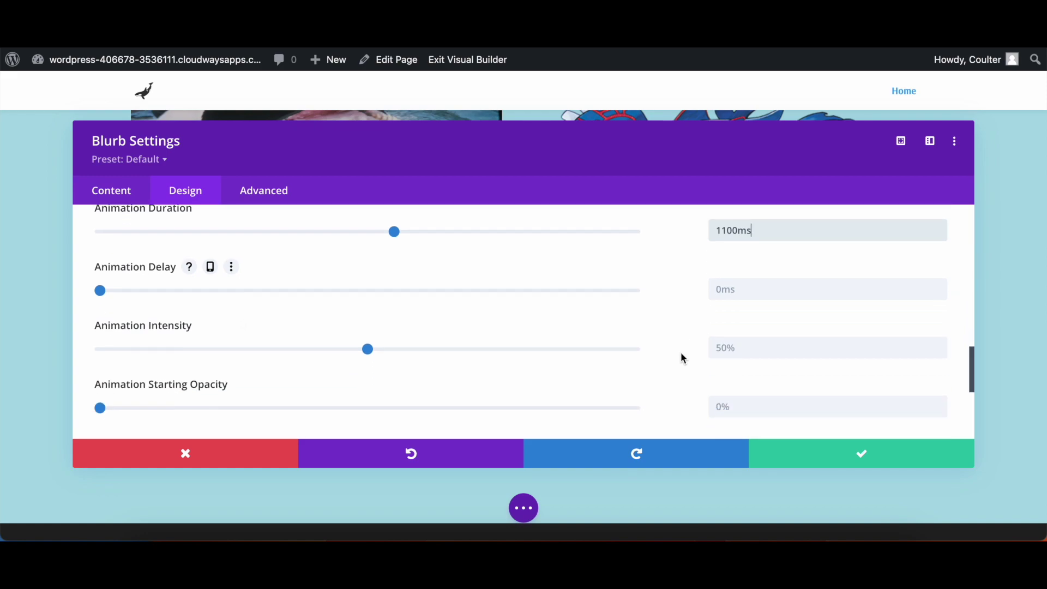
click(728, 344)
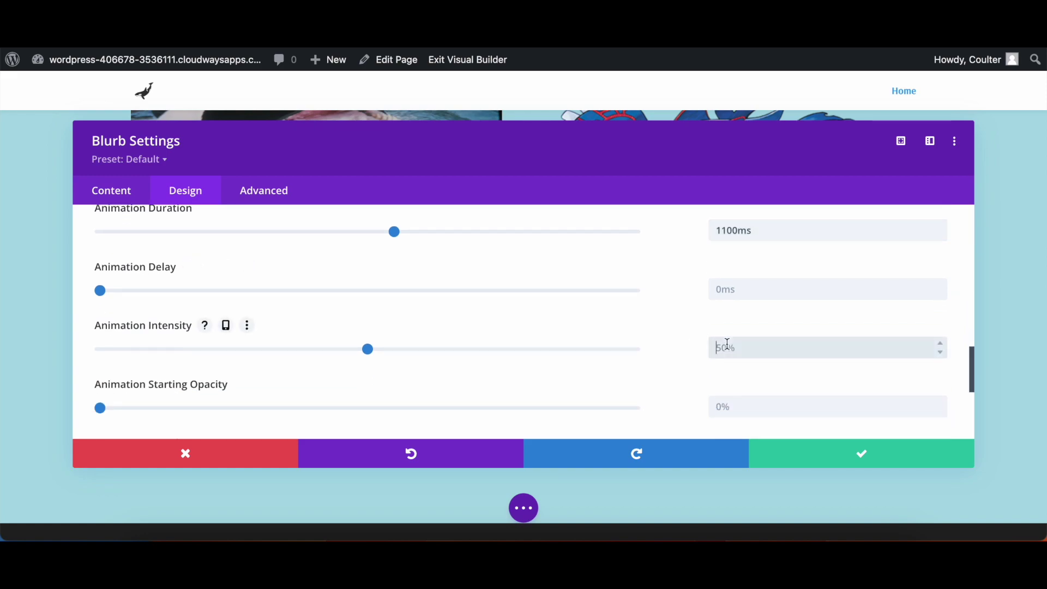
text(12%)
click(725, 404)
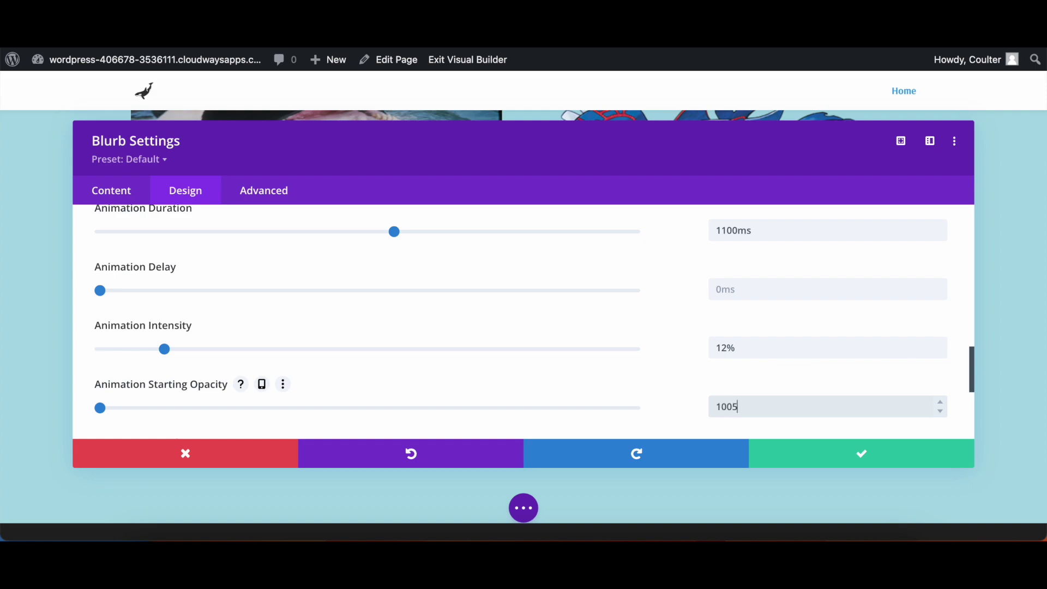
scroll(677, 392, down, 5)
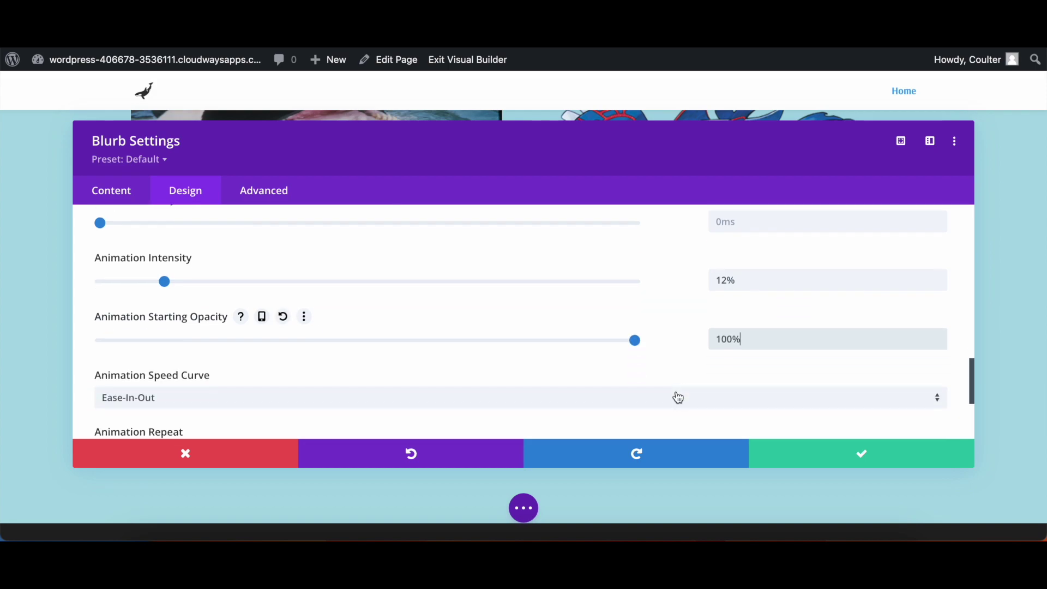
scroll(678, 397, down, 1)
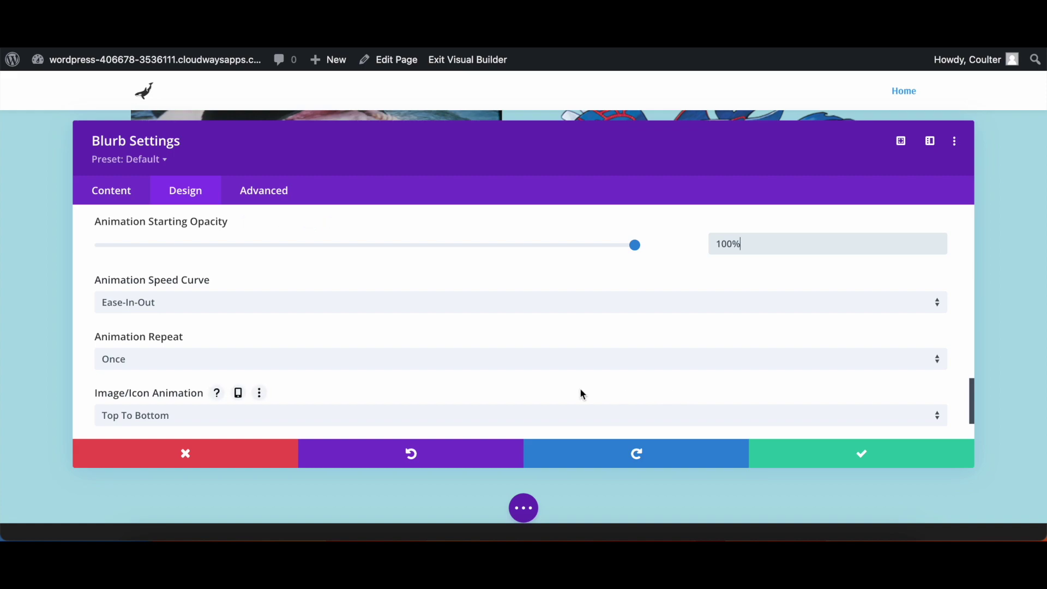
click(273, 358)
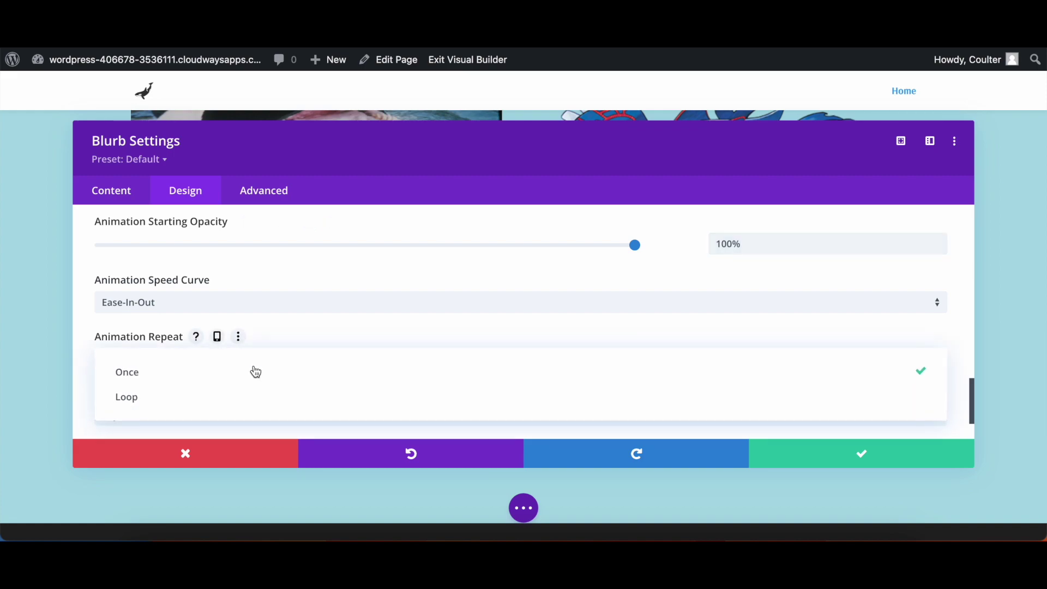
click(200, 402)
scroll(424, 338, down, 2)
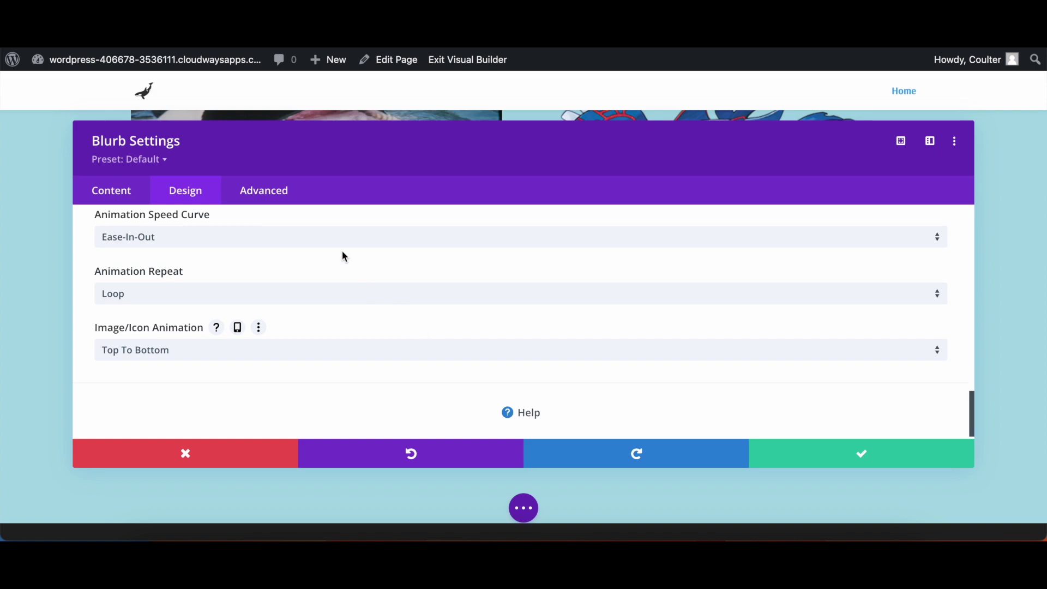
click(264, 190)
Add 'animation-direction: alternate' to the blurb's Main Element custom CSS and save
click(266, 301)
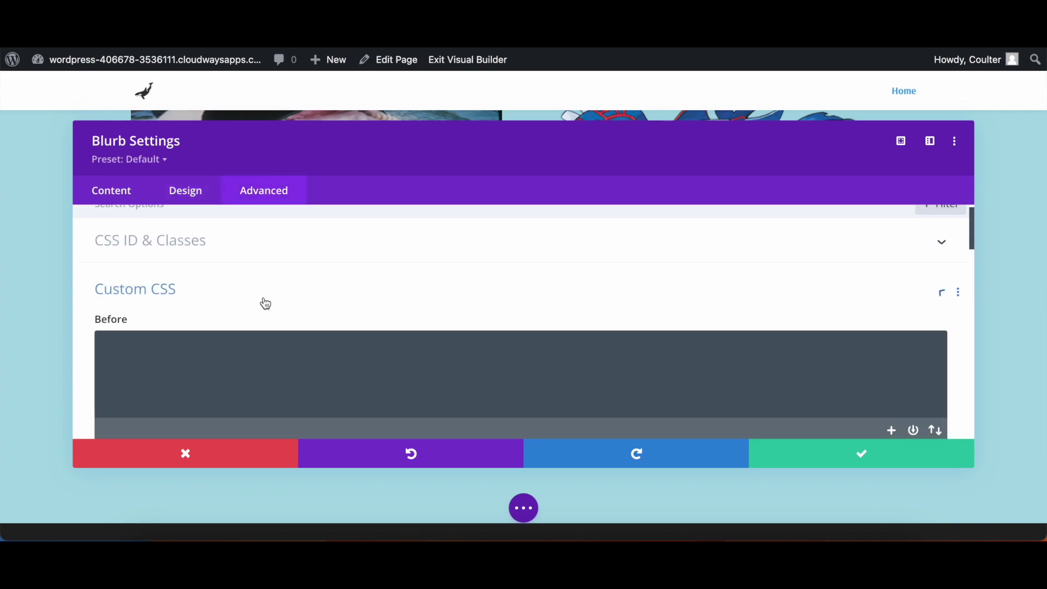
scroll(266, 304, down, 3)
click(234, 366)
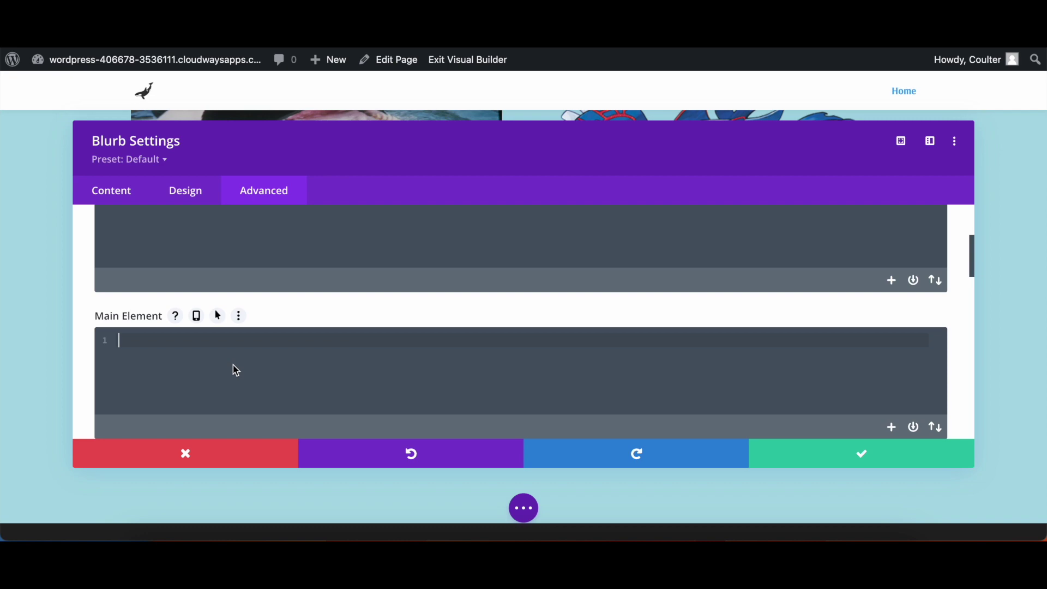
text(animation-direction: alternate)
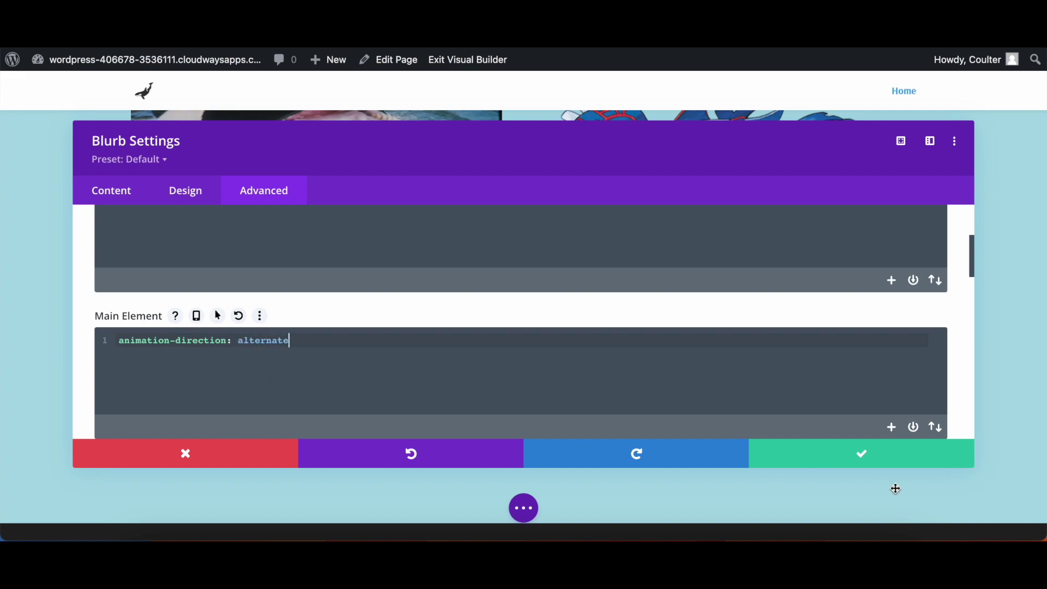
click(884, 462)
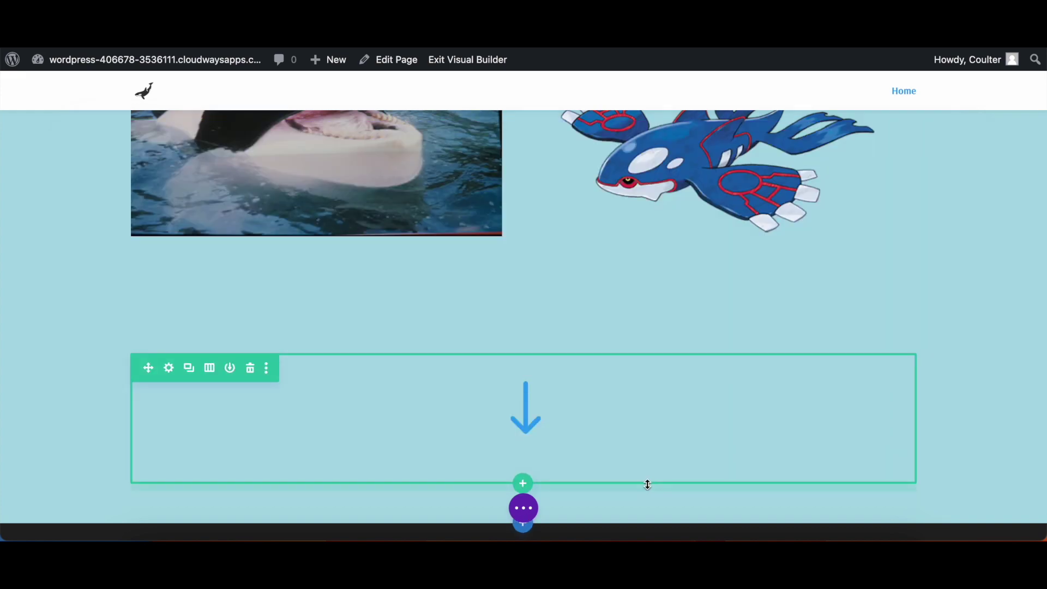
Make the arrow row Fixed at bottom-center with a 15vh vertical offset, and save
click(168, 369)
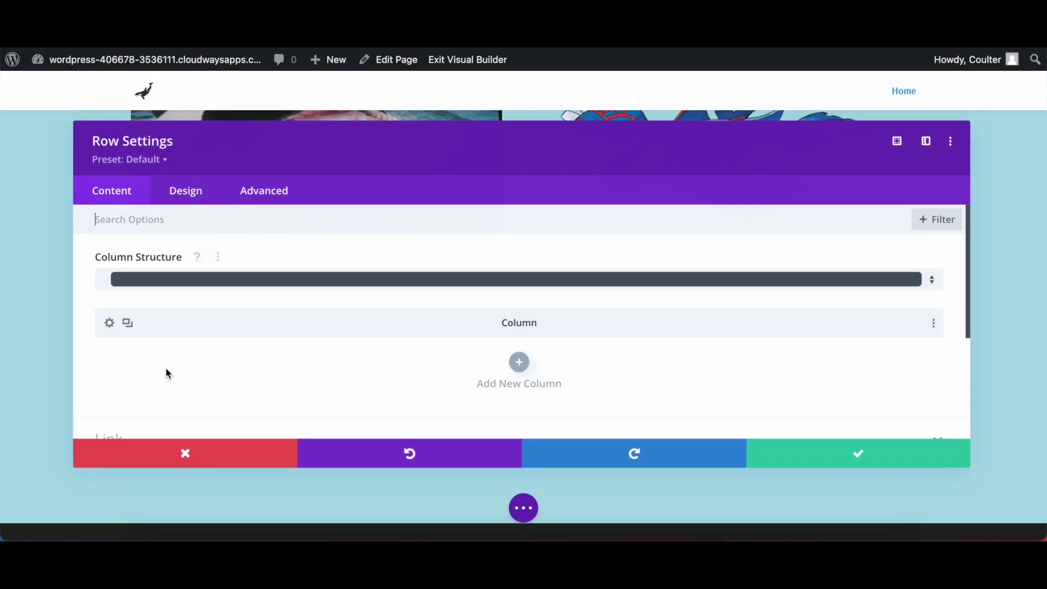
click(264, 190)
scroll(224, 266, down, 3)
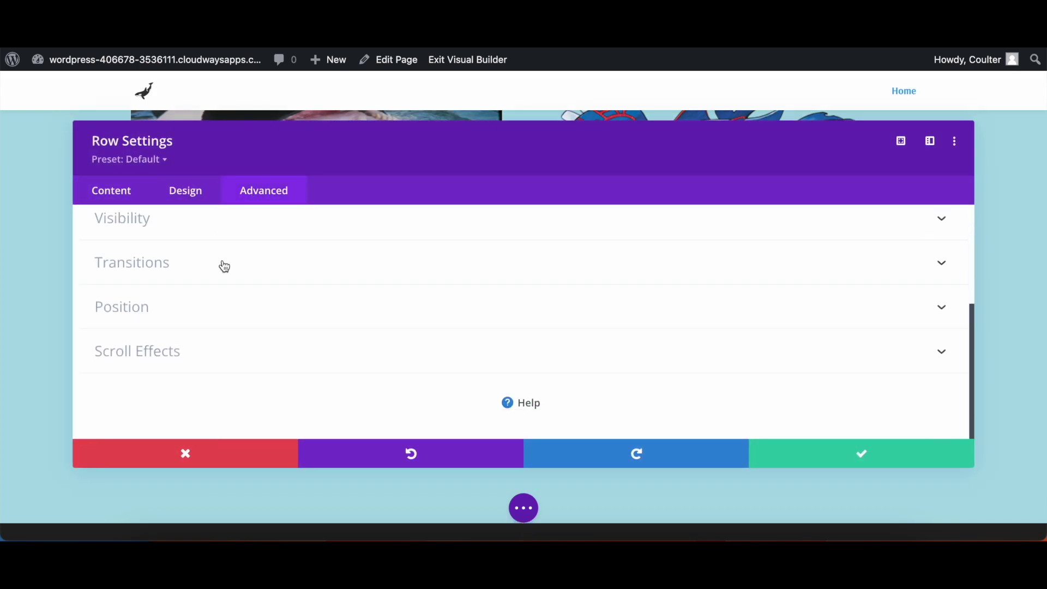
click(239, 306)
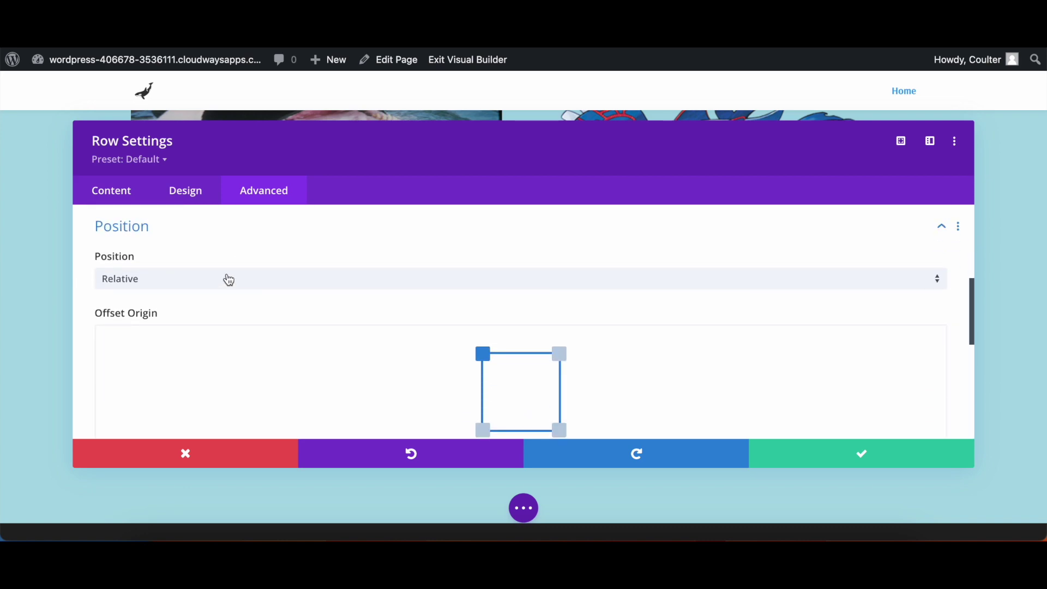
click(229, 280)
click(166, 364)
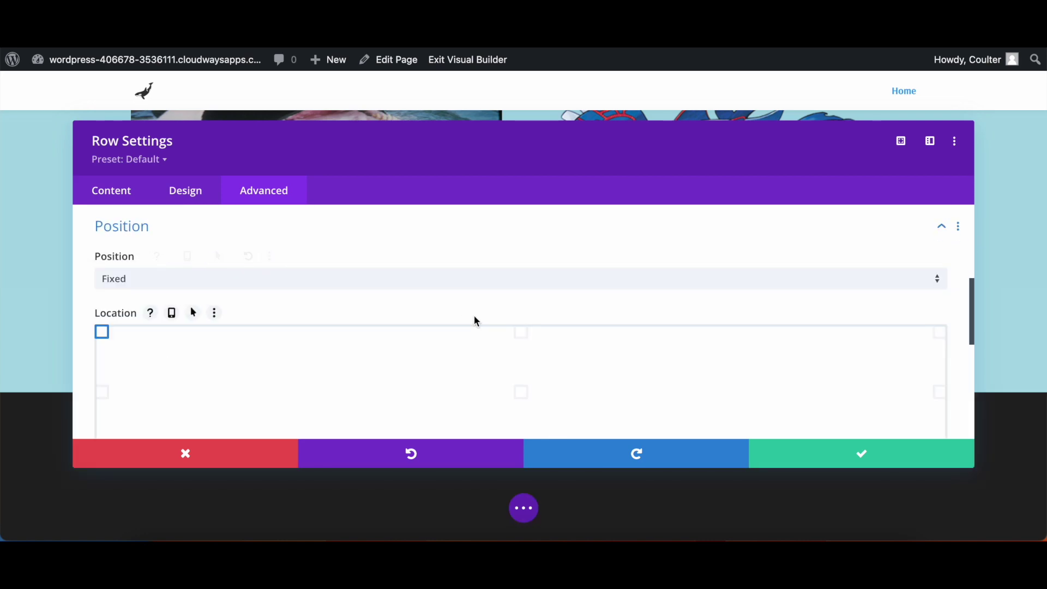
scroll(475, 320, down, 3)
click(521, 344)
scroll(522, 344, down, 1)
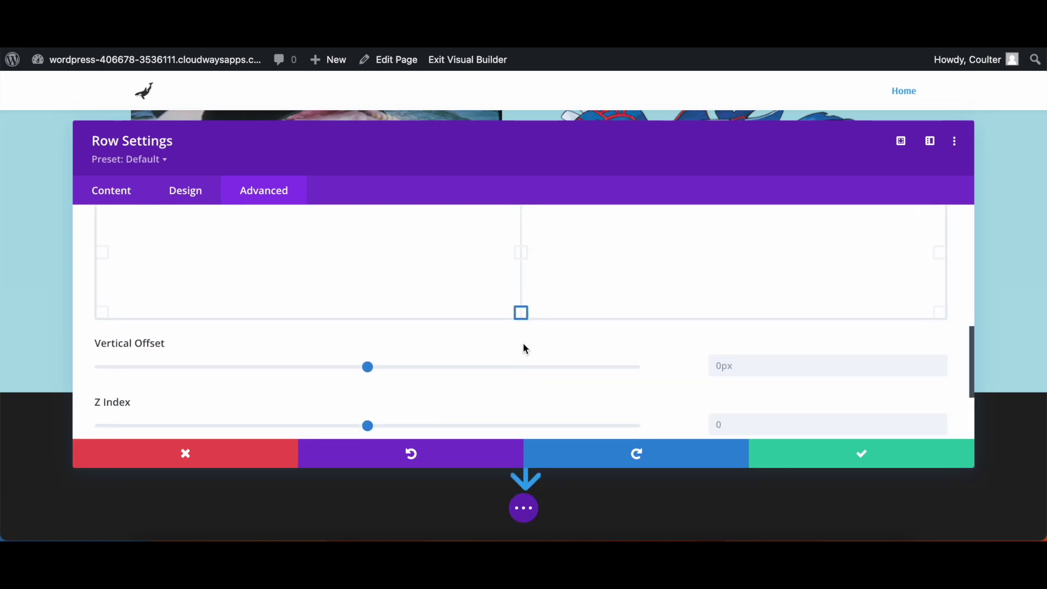
scroll(524, 345, down, 1)
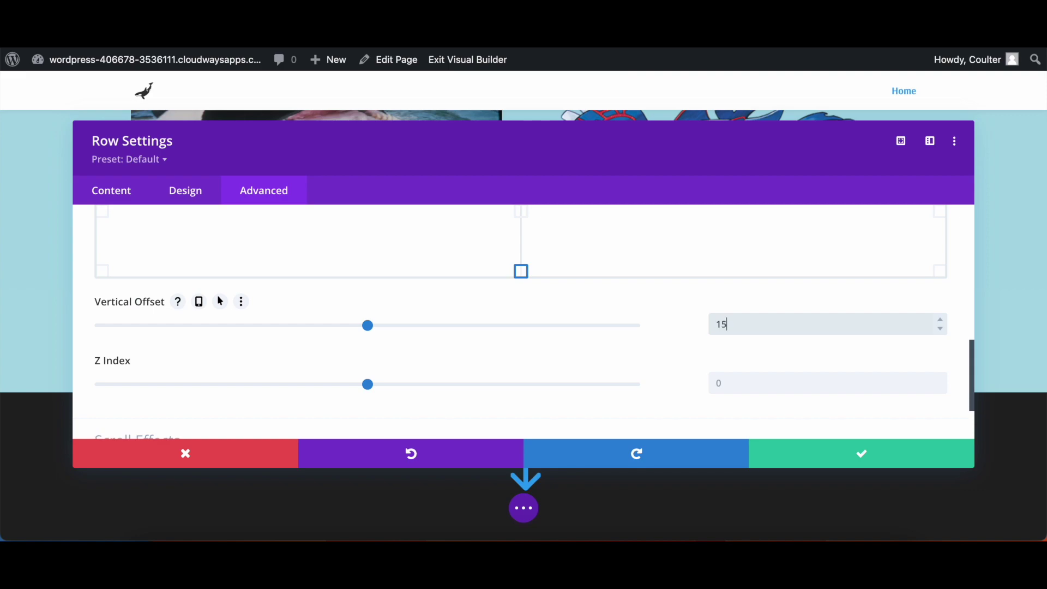
scroll(681, 325, down, 2)
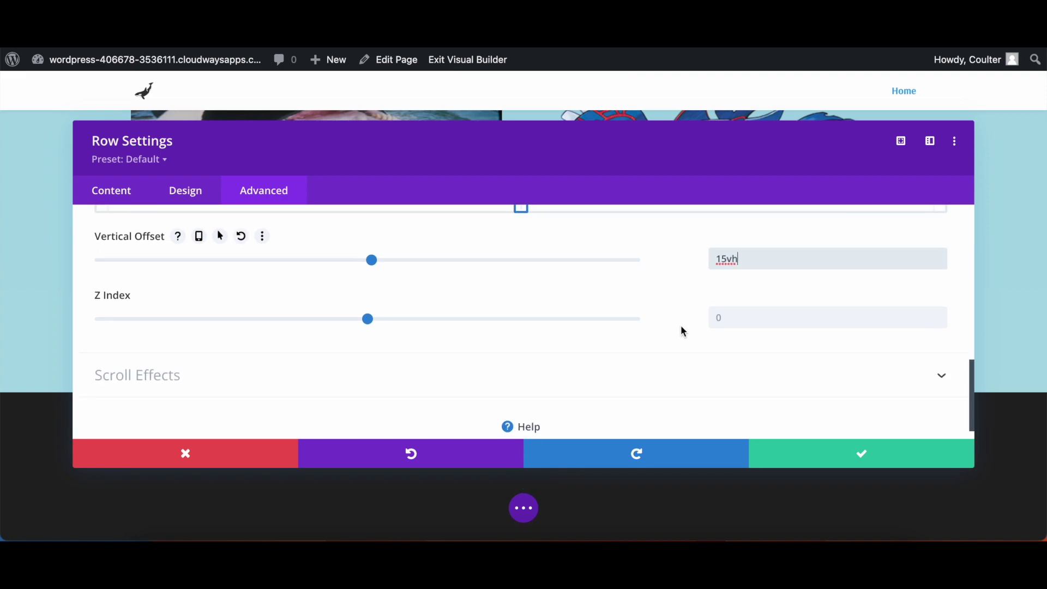
click(827, 453)
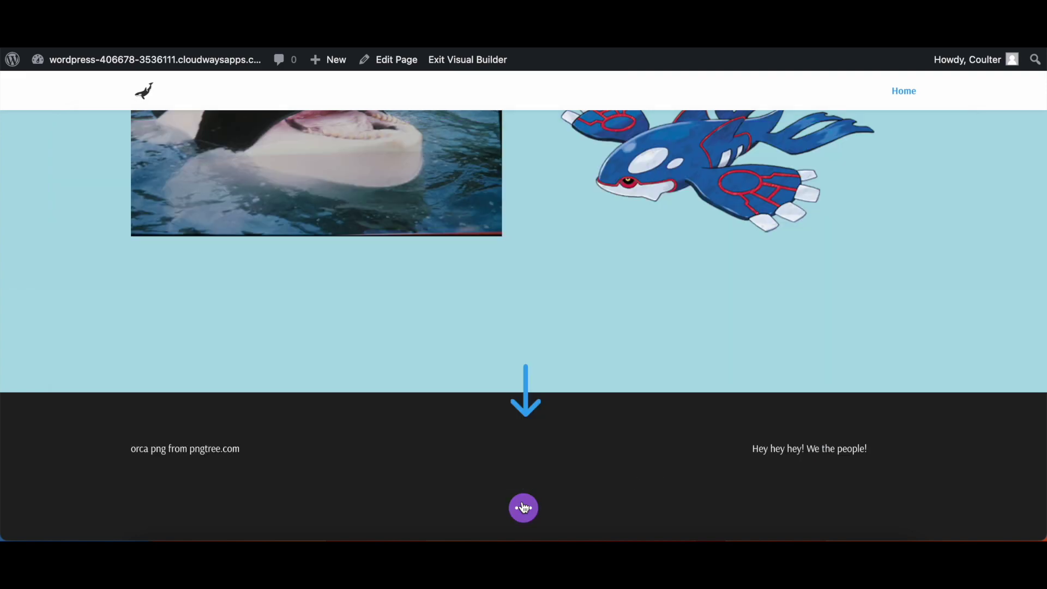
click(524, 508)
Save the page and exit to the live page to watch the bobbing arrow
click(1018, 509)
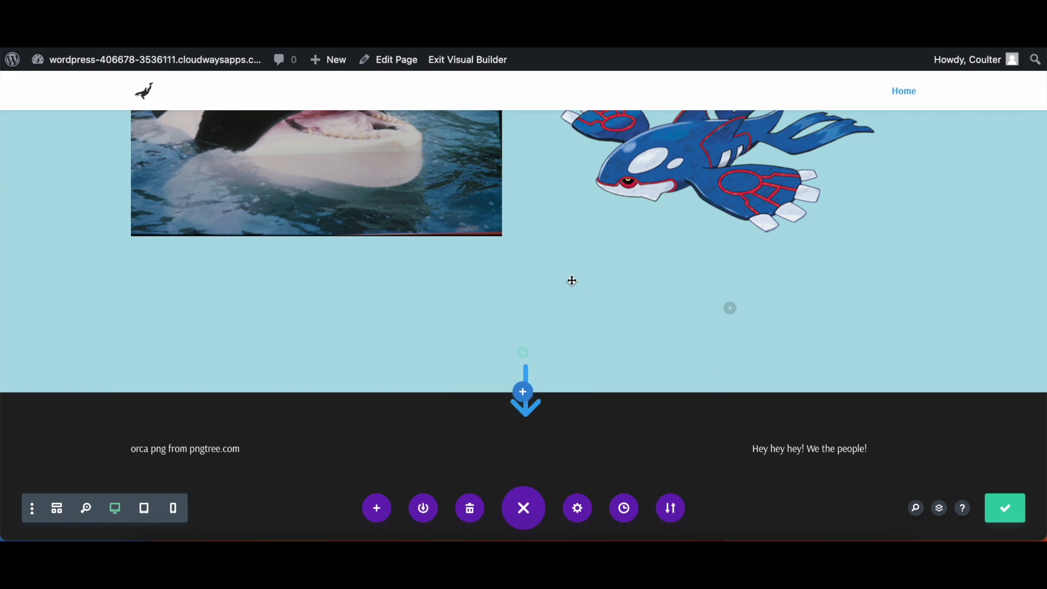
click(453, 62)
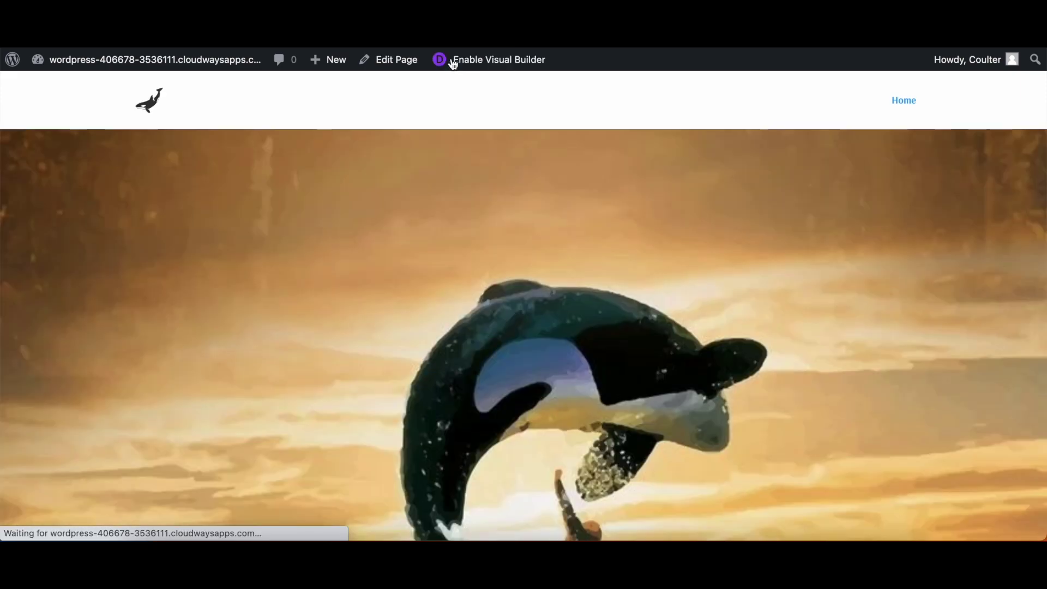
scroll(487, 222, down, 2)
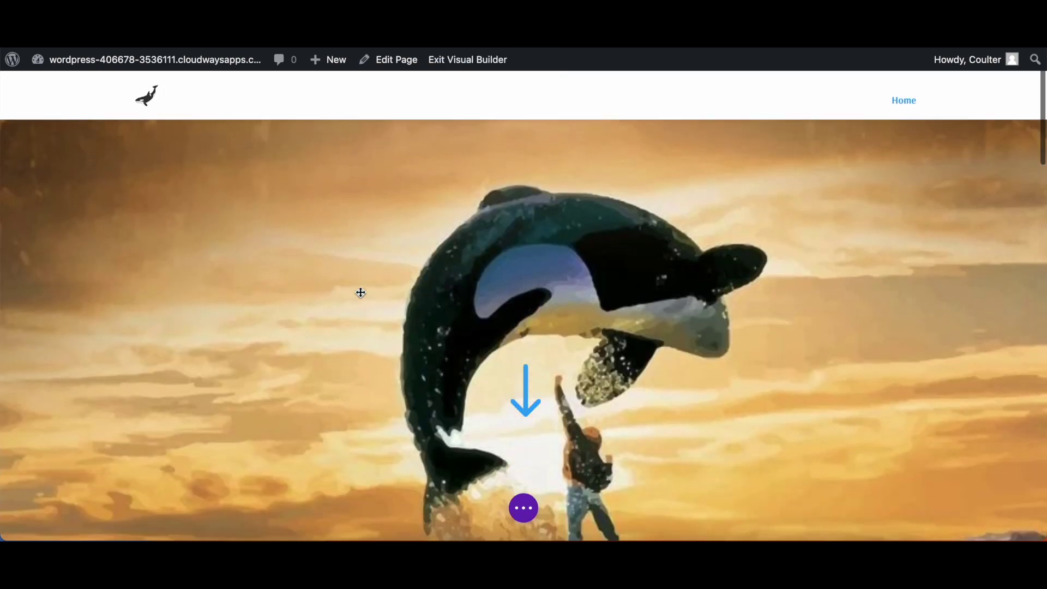
Set the Willy vs Kyogre section's Advanced CSS ID to 'ver' and save
scroll(361, 293, down, 15)
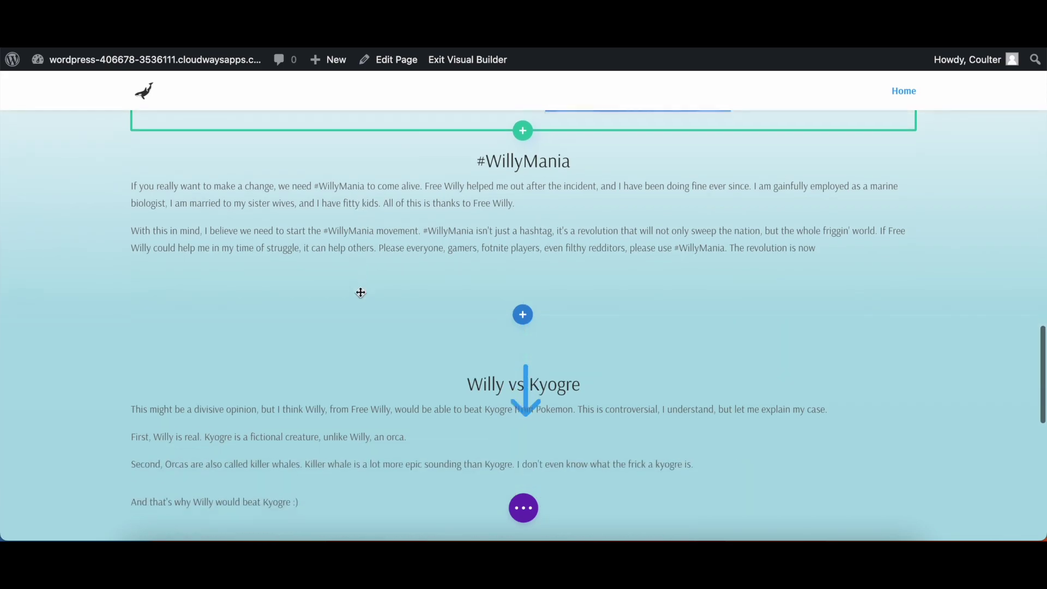
scroll(361, 293, down, 5)
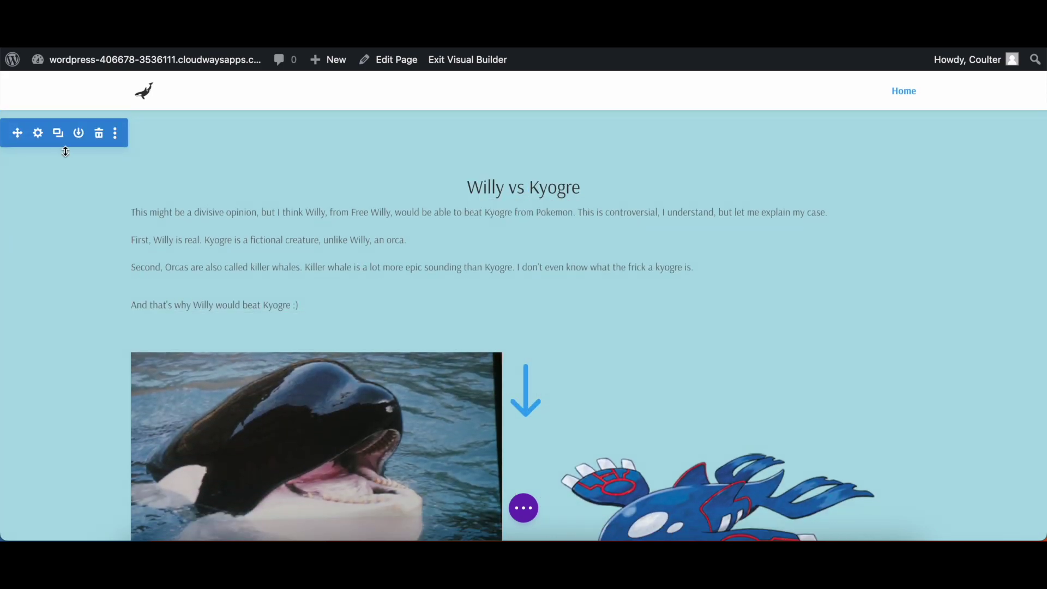
click(38, 133)
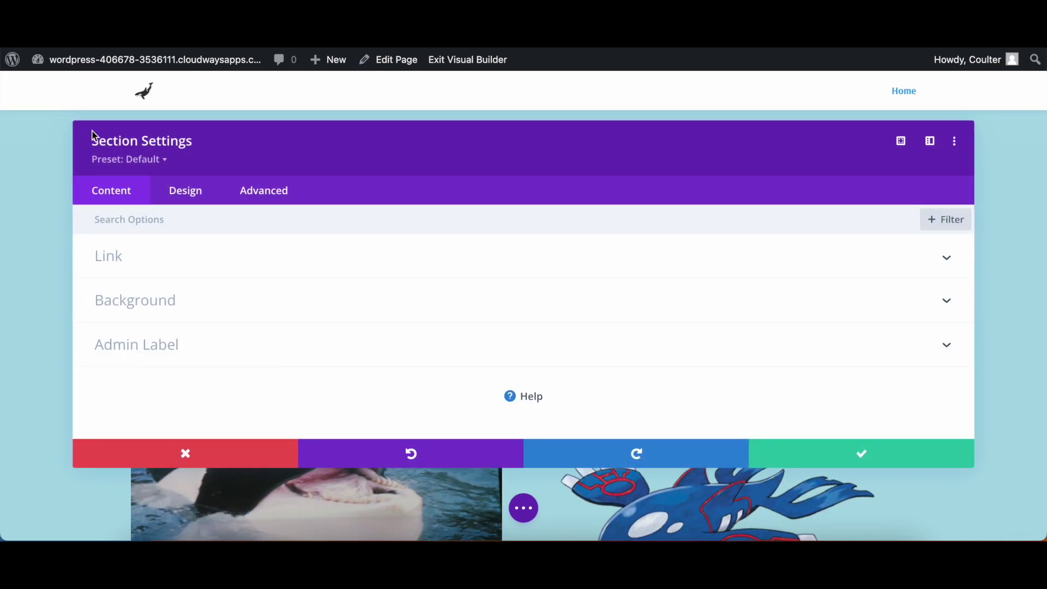
click(277, 195)
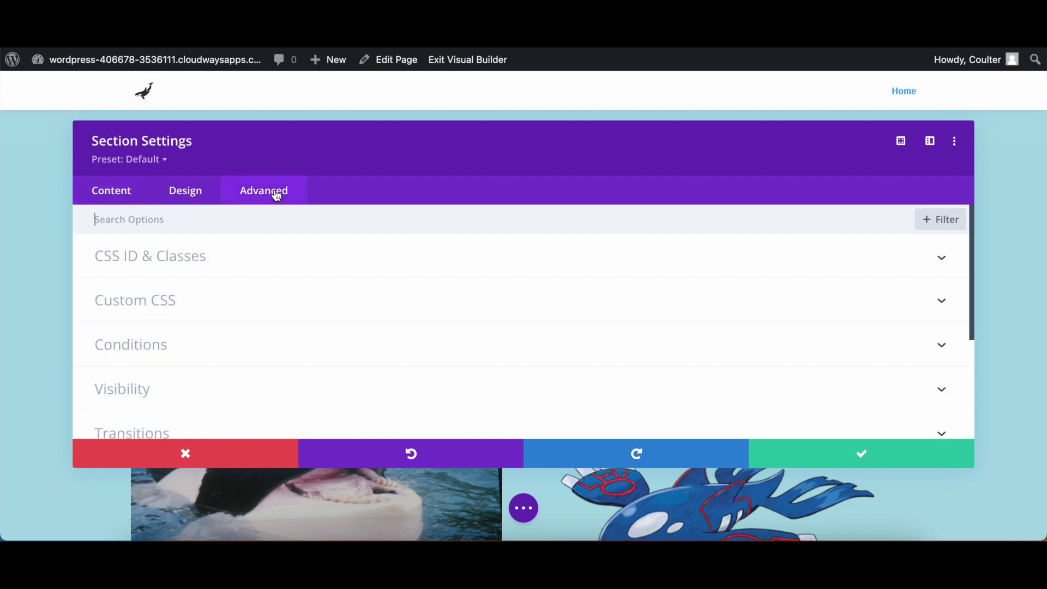
click(265, 261)
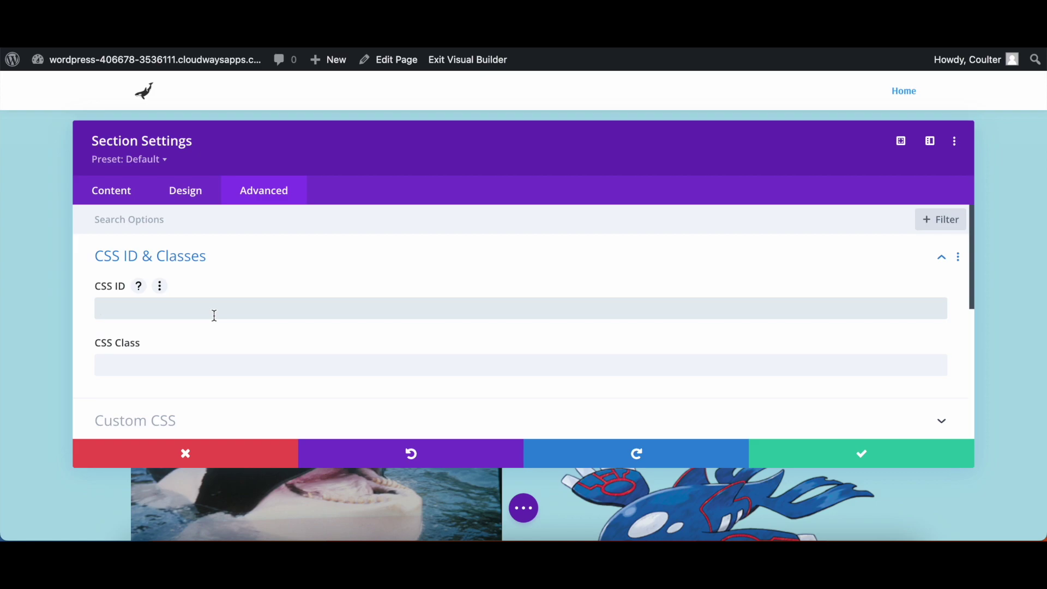
text(ver)
click(859, 461)
Enter '#ver' as the arrow blurb's Module Link URL
scroll(365, 414, down, 5)
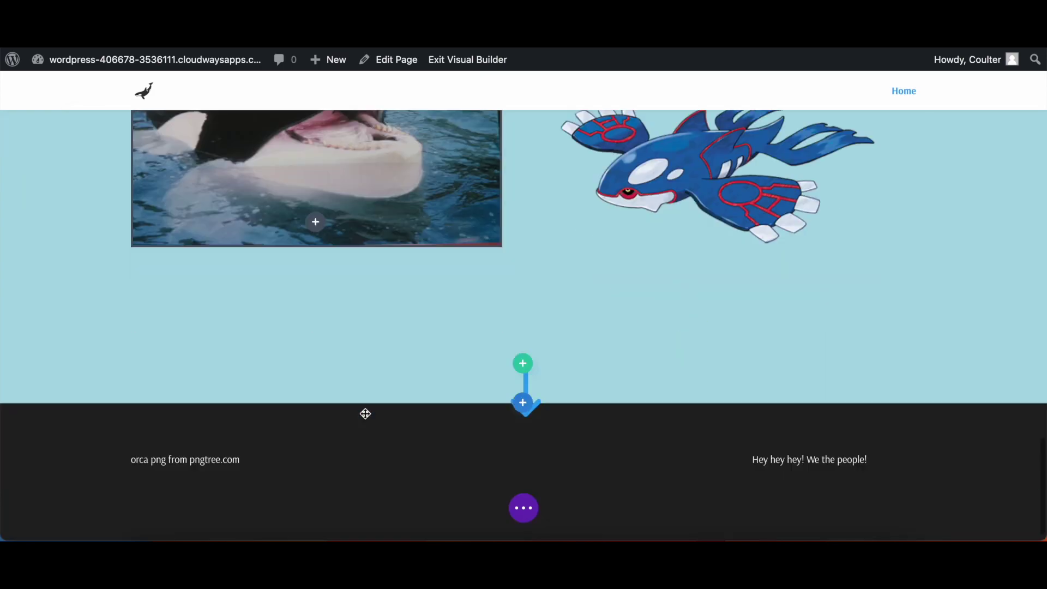
click(496, 392)
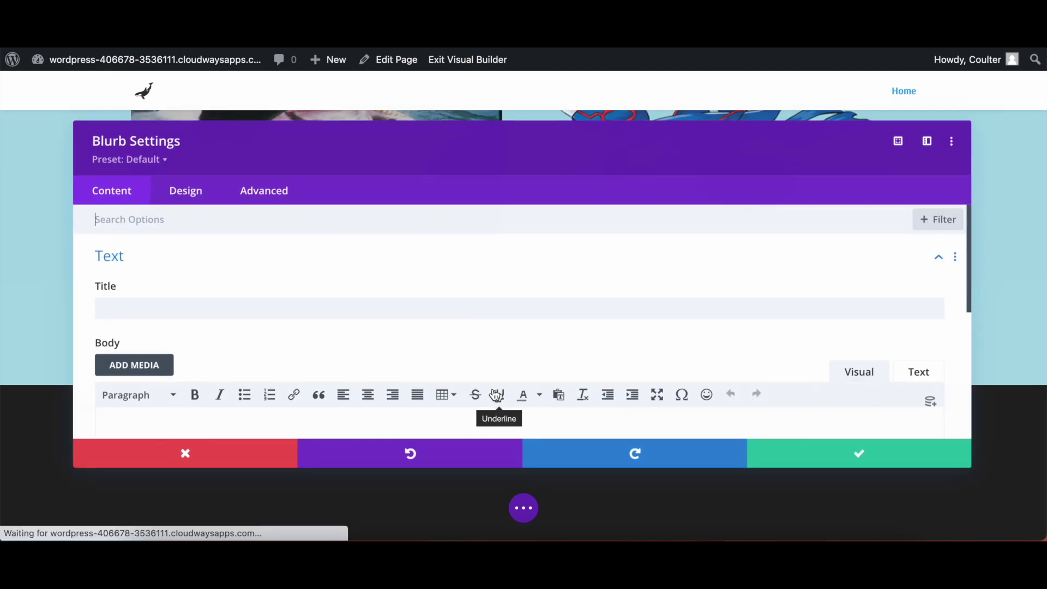
scroll(291, 276, down, 10)
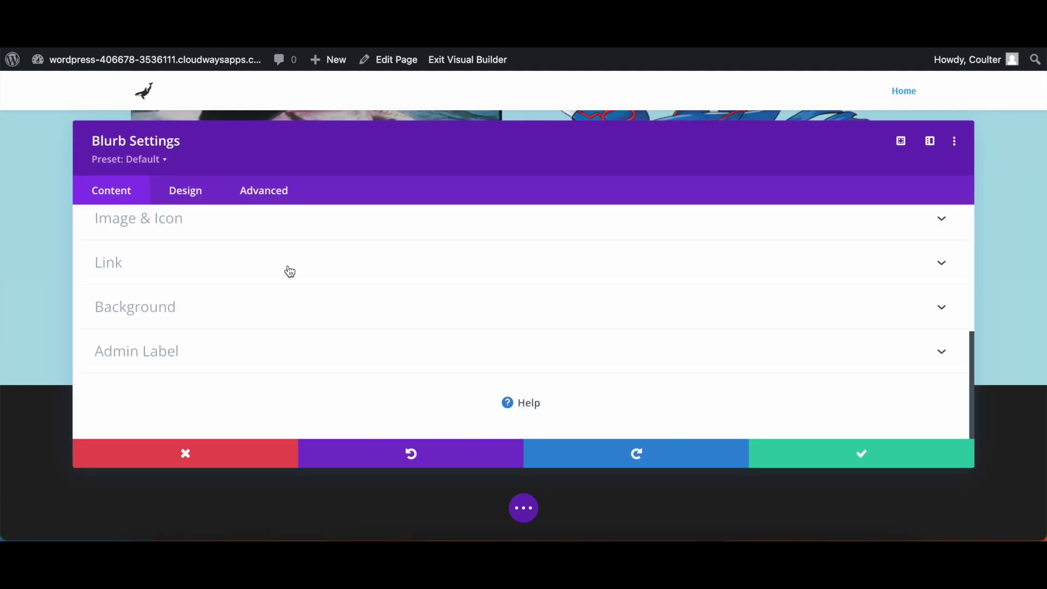
click(288, 268)
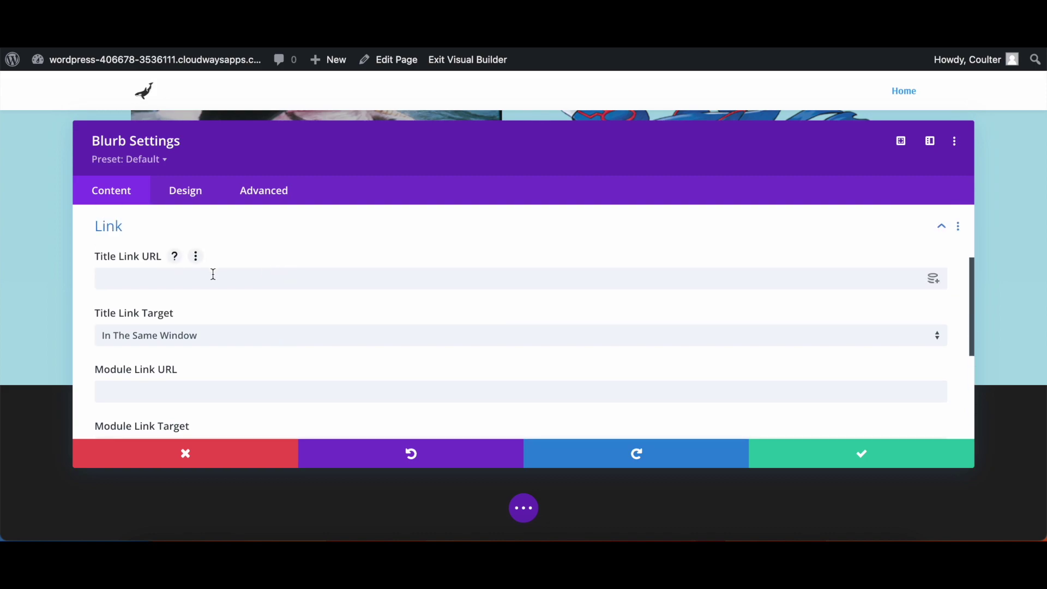
scroll(212, 275, down, 2)
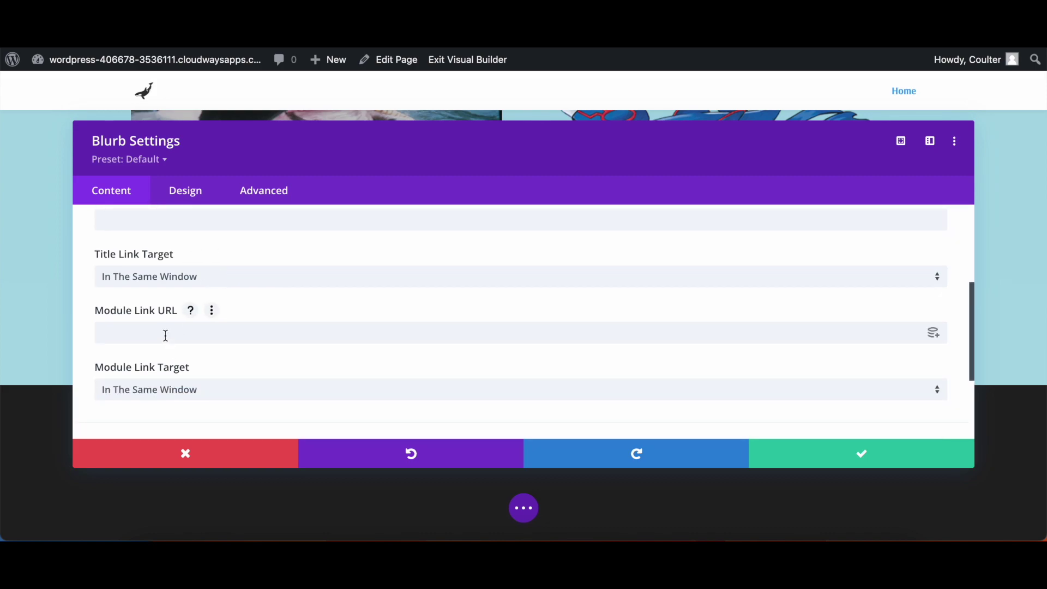
click(165, 335)
text(#ver)
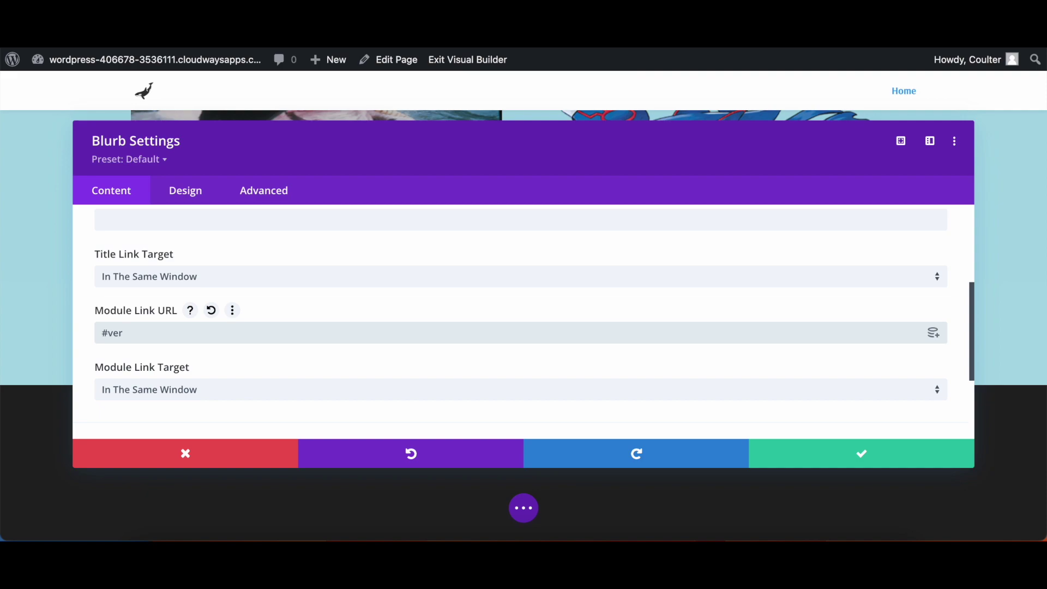
Close the blurb settings, save the page, exit, and test the arrow jumping to Willy vs Kyogre
click(815, 452)
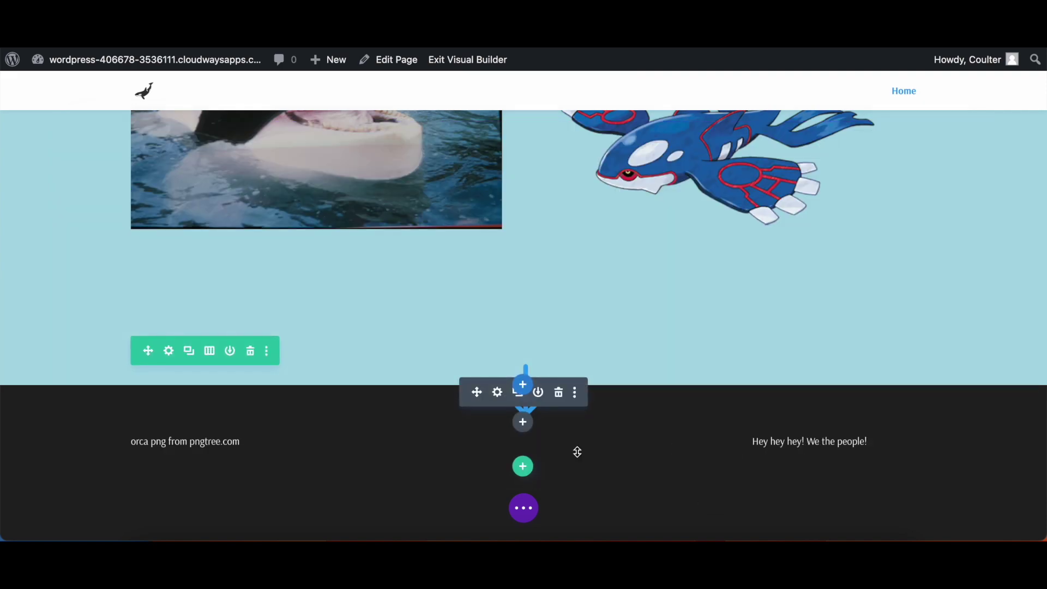
click(524, 508)
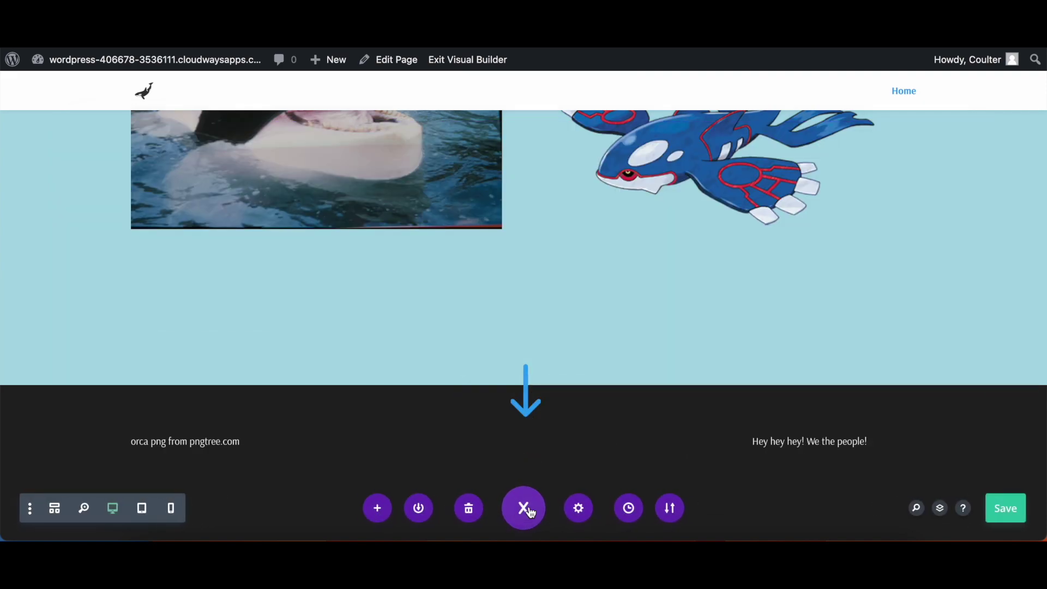
click(1011, 517)
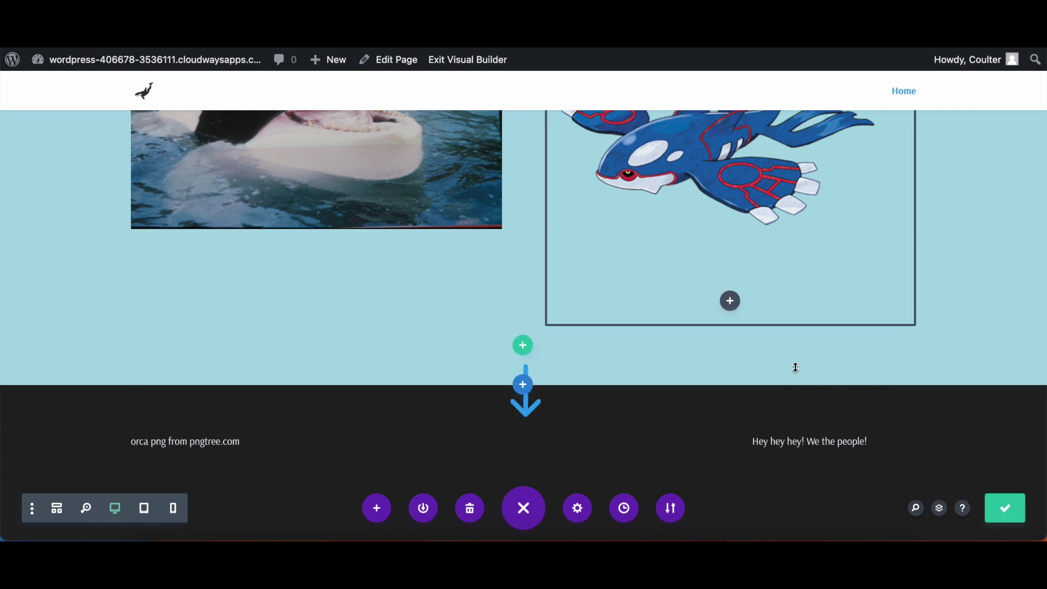
click(472, 68)
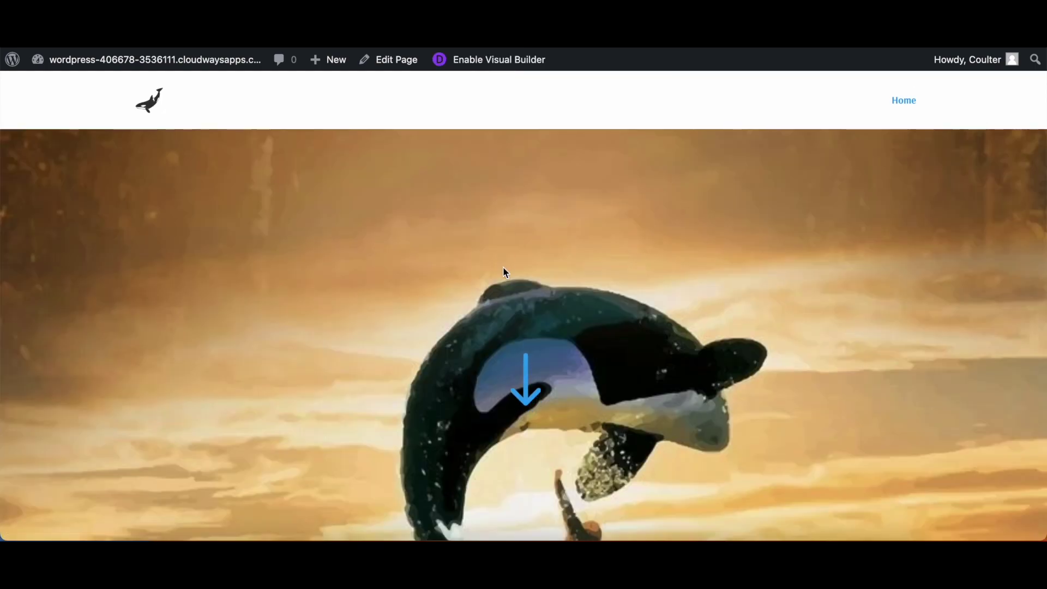
click(526, 381)
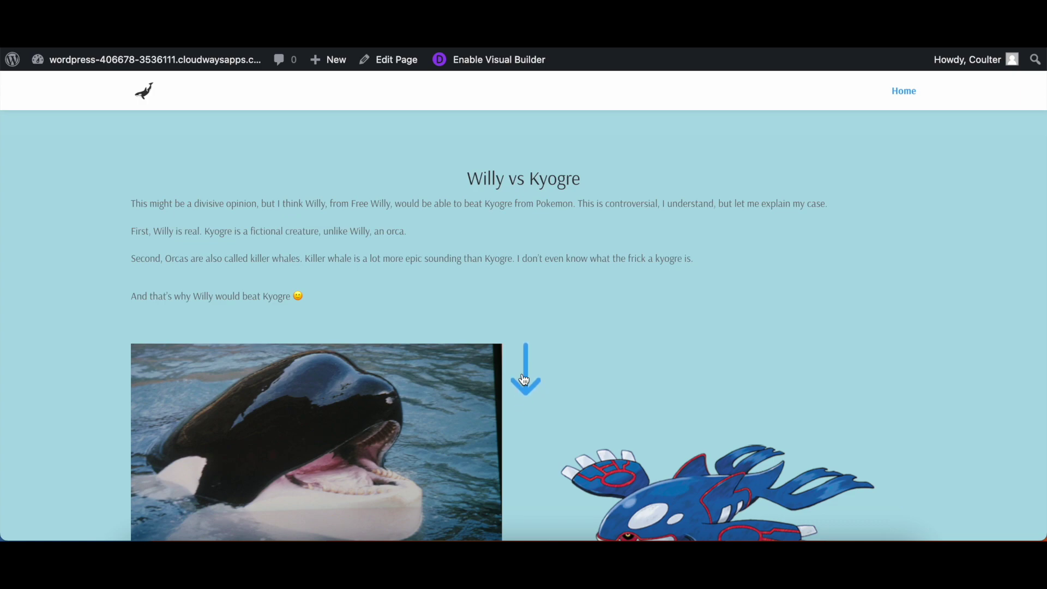
Scroll the live page down to confirm it lands on the Willy vs Kyogre section
scroll(132, 270, down, 1)
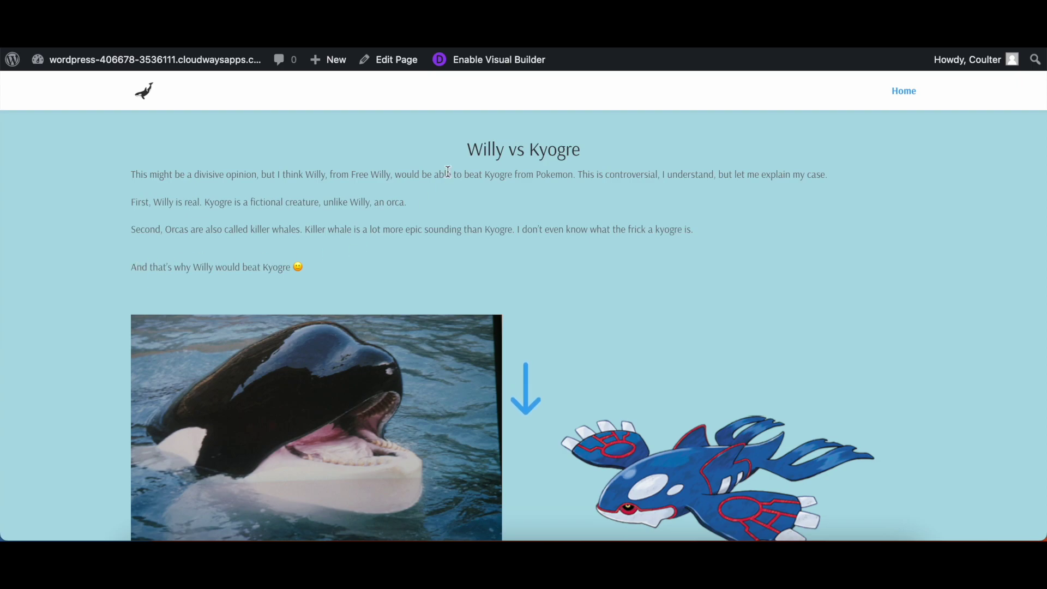
Delete '#ver' from the arrow blurb's Module Link URL and save the blurb
click(485, 62)
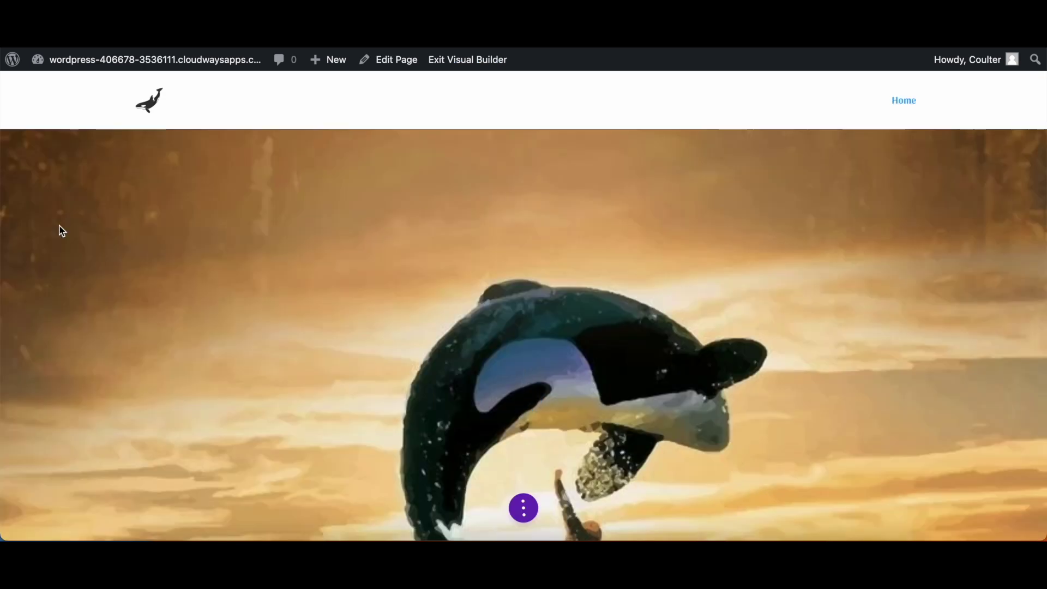
scroll(62, 230, down, 10)
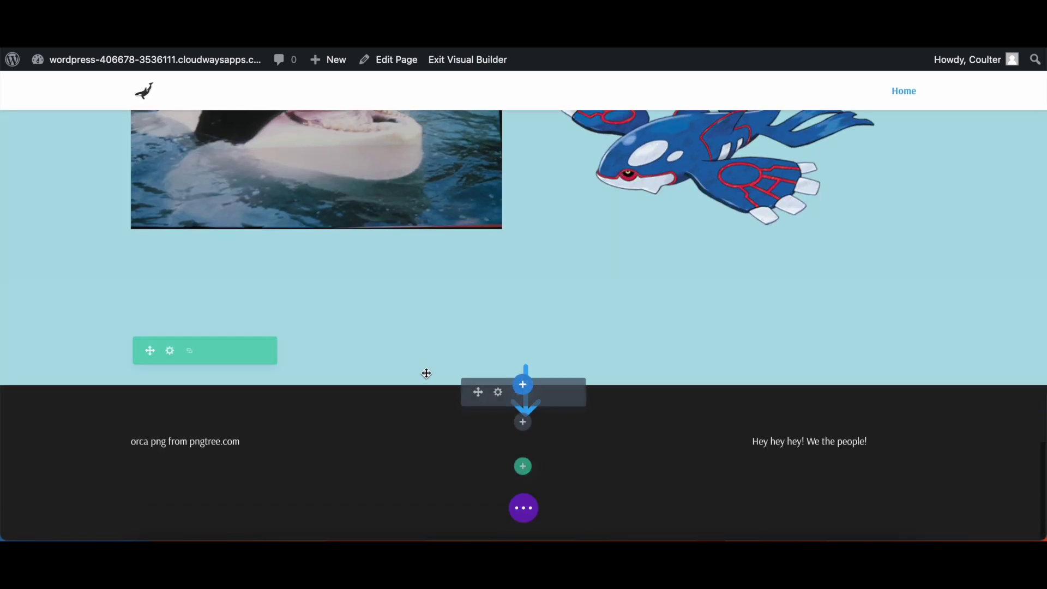
click(502, 394)
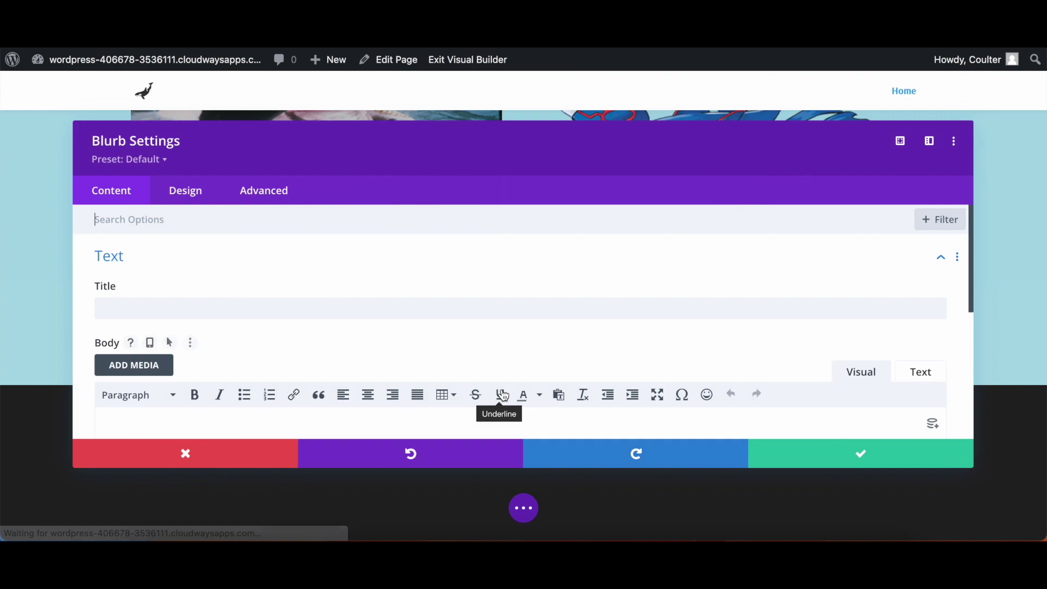
scroll(213, 261, down, 10)
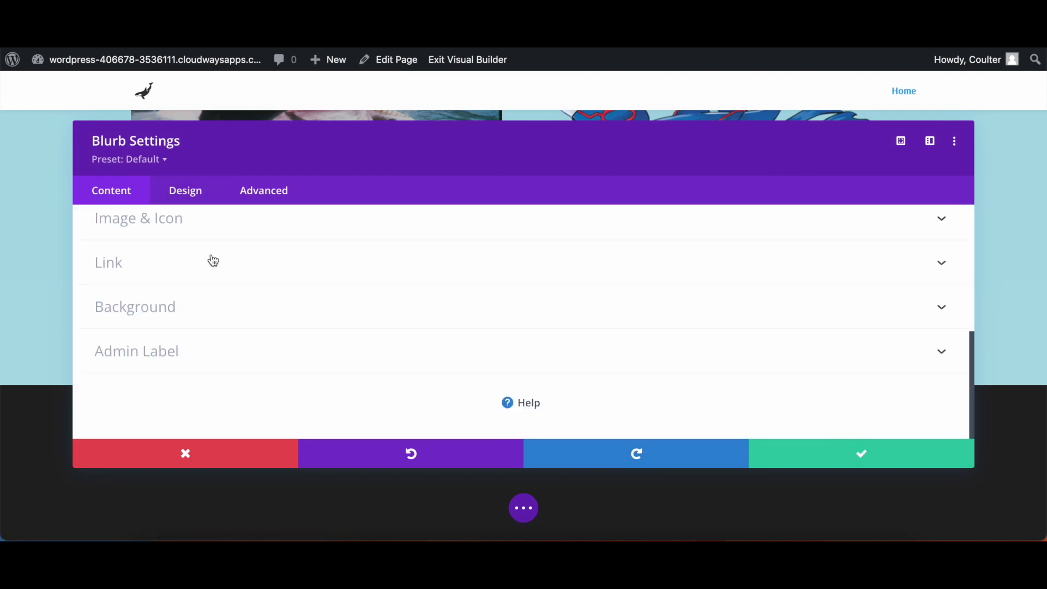
click(213, 260)
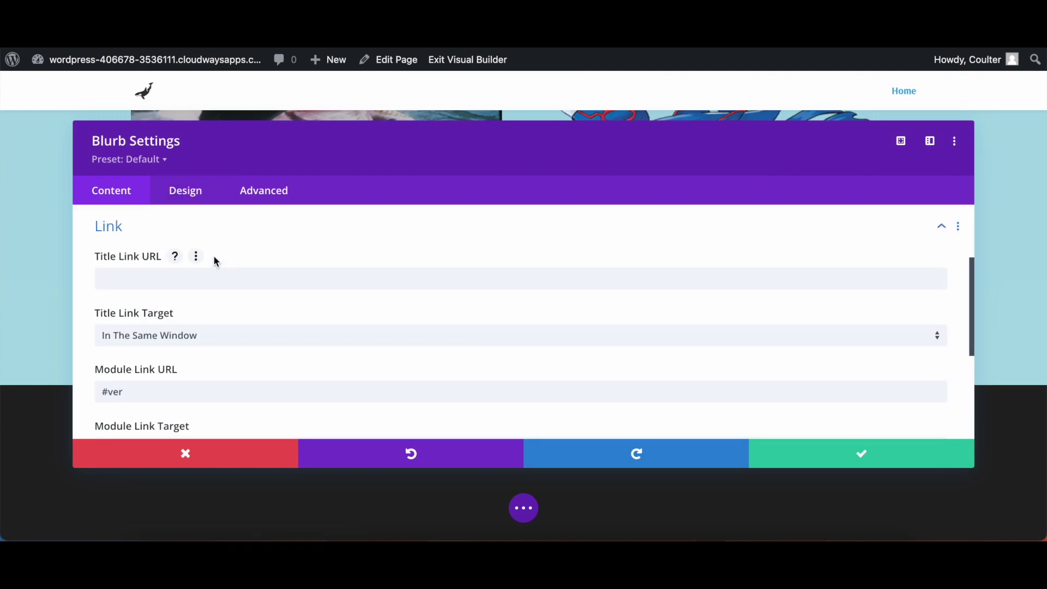
scroll(214, 255, down, 2)
drag(144, 339, 85, 341)
key(BackSpace)
click(878, 467)
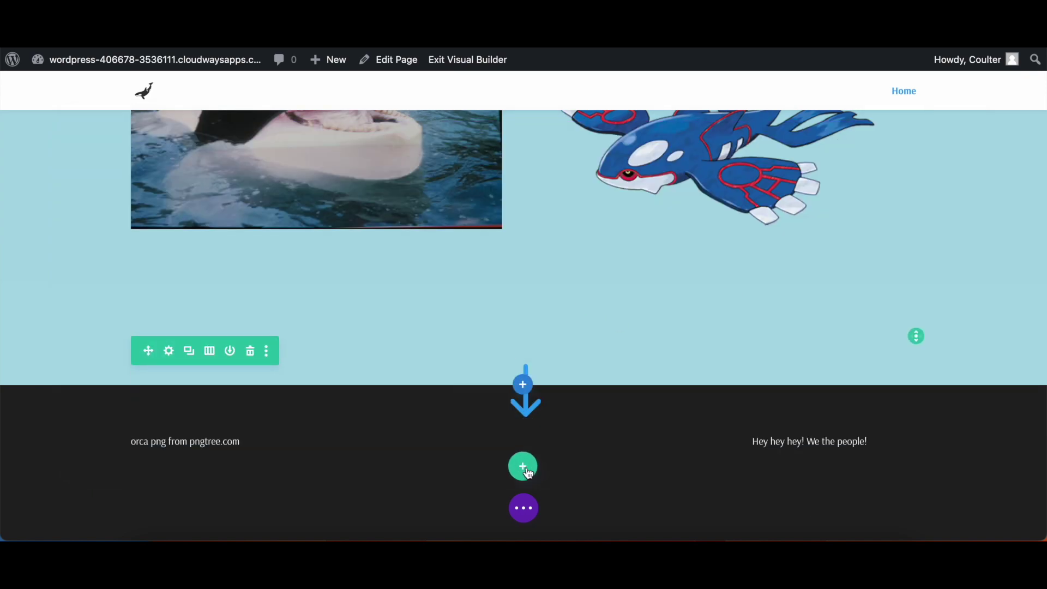
Add a one-column row with a Code module holding the 87-line scroll-button script and style
click(524, 469)
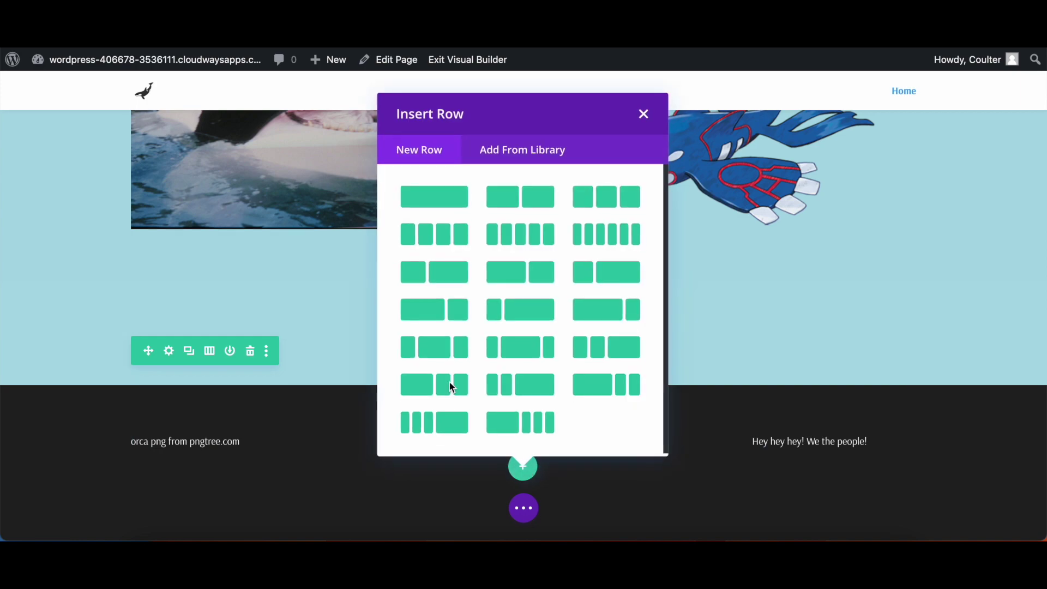
click(443, 202)
text(code)
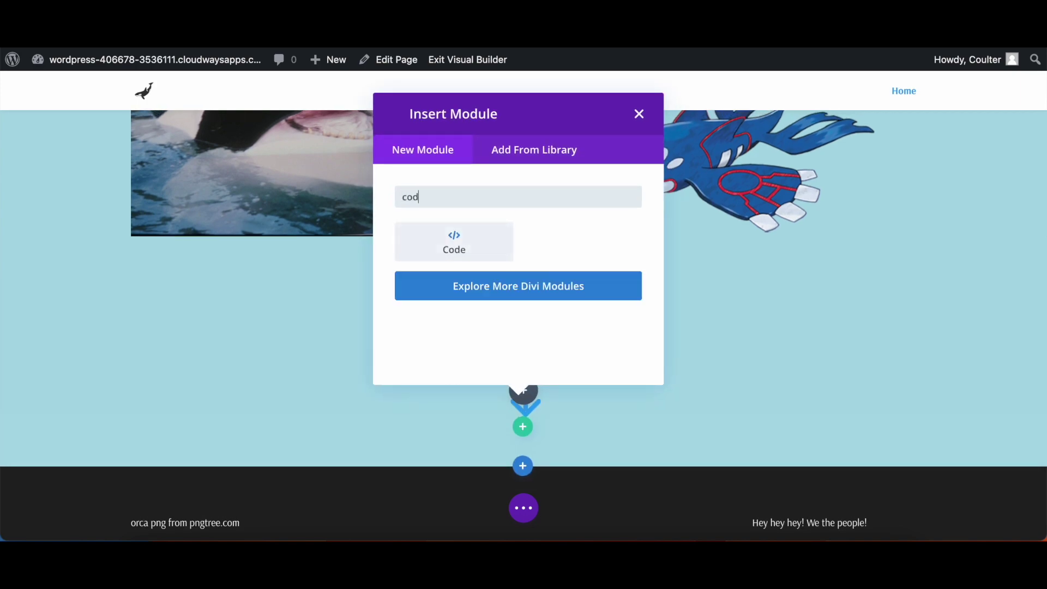
click(447, 240)
click(315, 337)
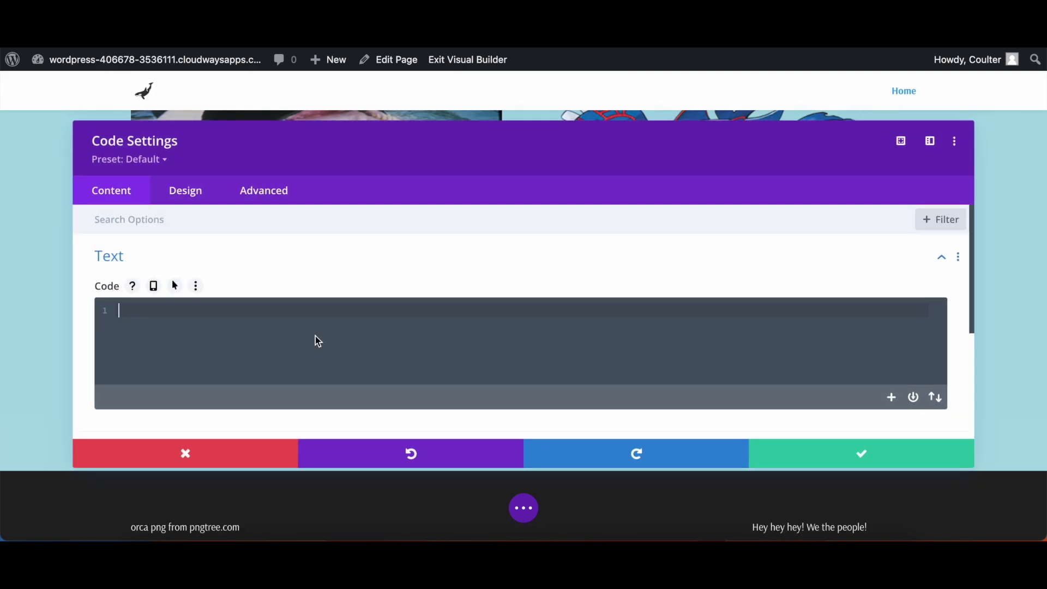
key(ctrl+v)
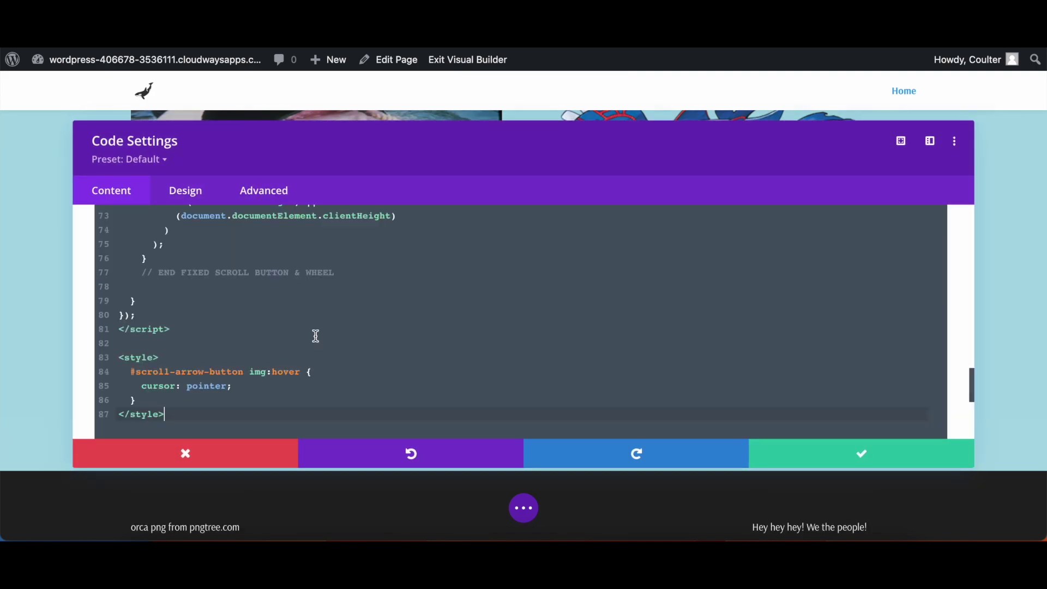
Replace 'scroll-arrow-button img' with 'scroller' on code lines 84 and 8, then save the Code module
double_click(257, 372)
drag(246, 374, 142, 373)
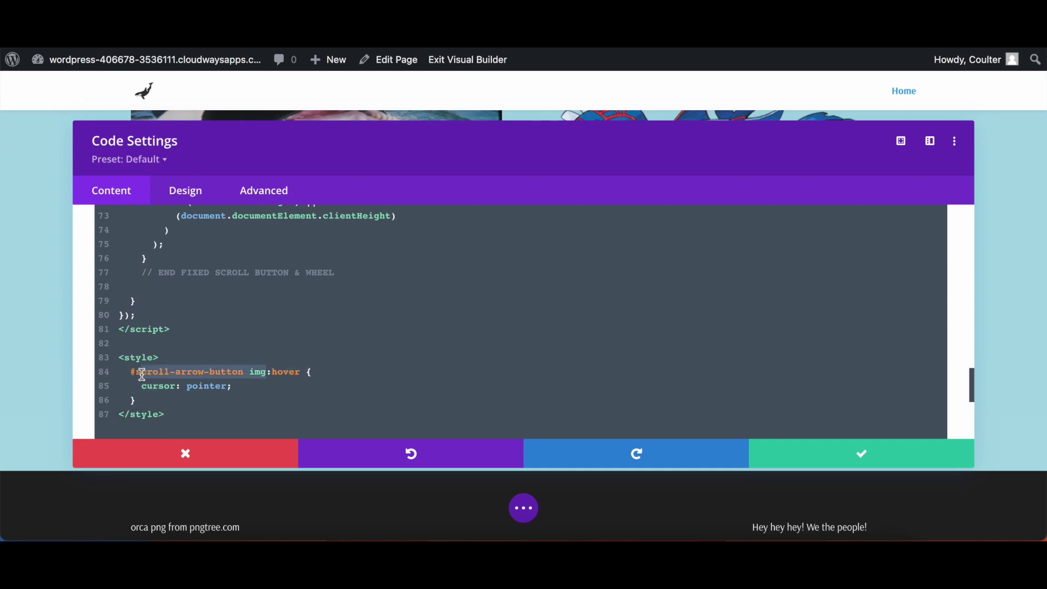
key(BackSpace)
key(BackSpace)
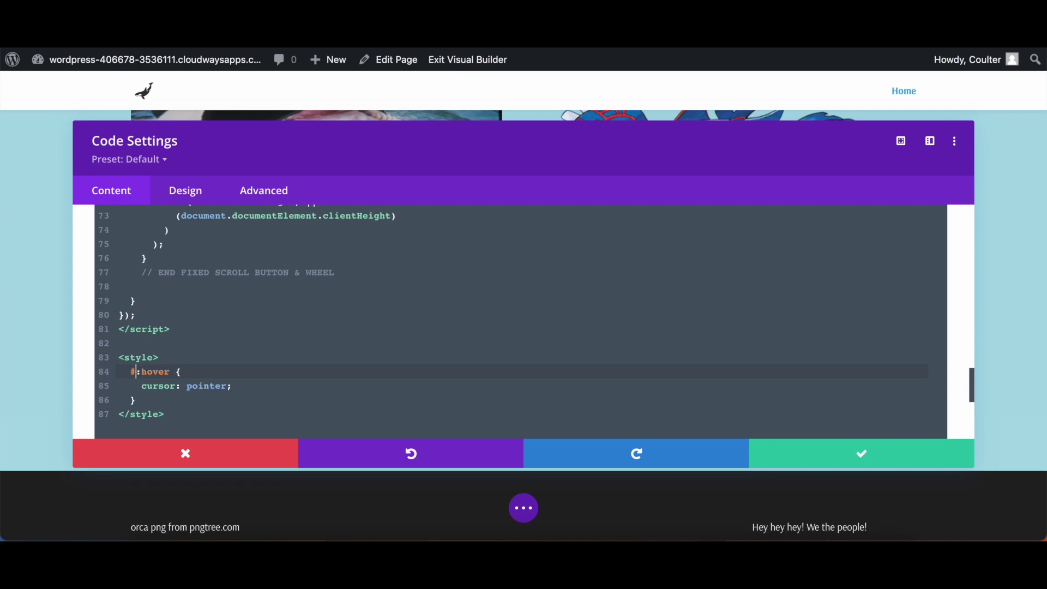
text(scroller)
scroll(408, 335, up, 20)
scroll(408, 335, down, 2)
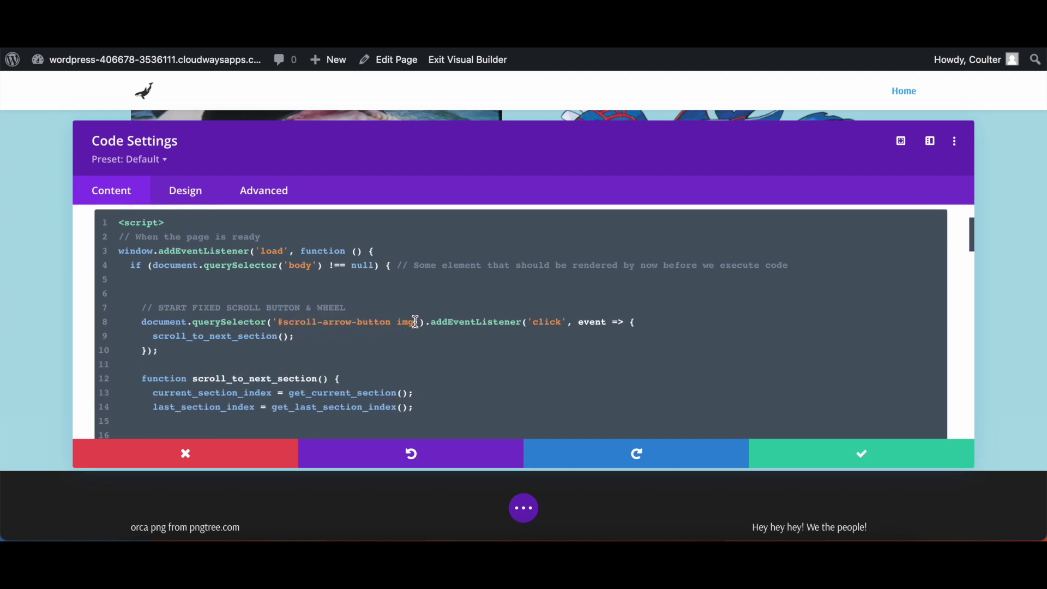
drag(415, 322, 289, 321)
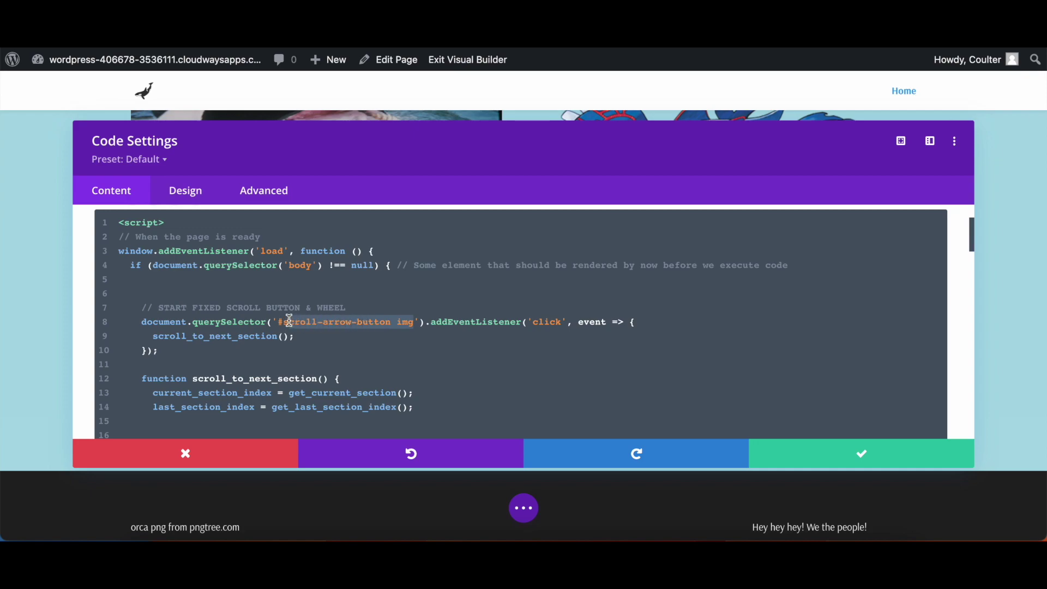
key(BackSpace)
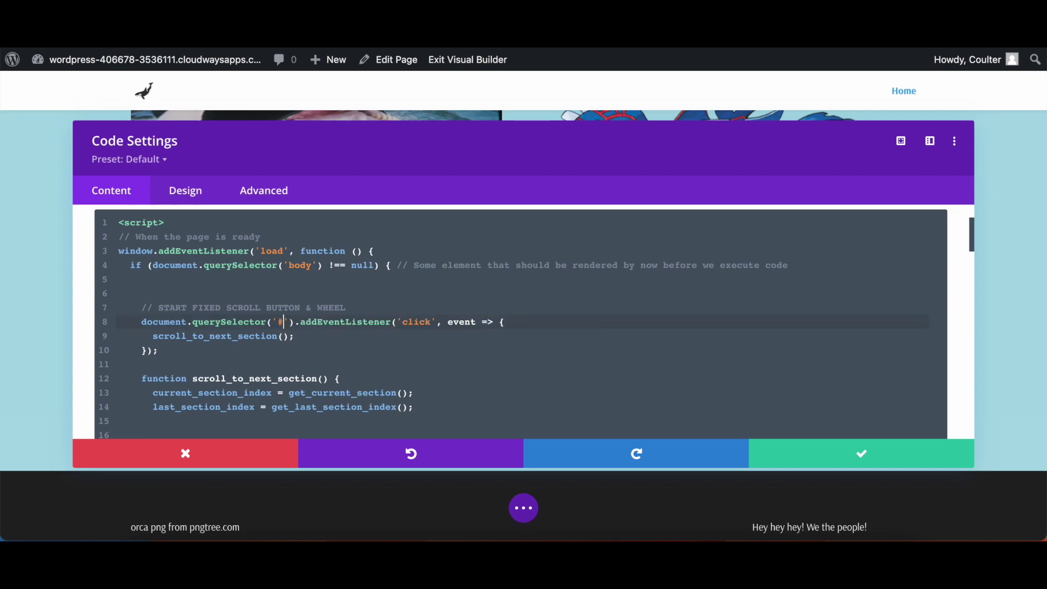
text(scroller)
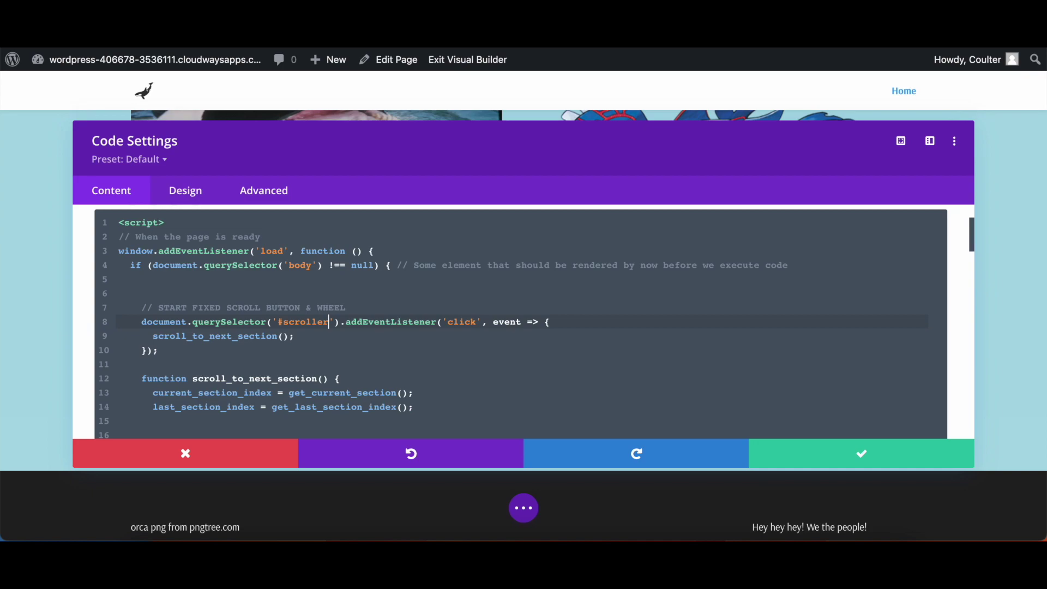
click(864, 457)
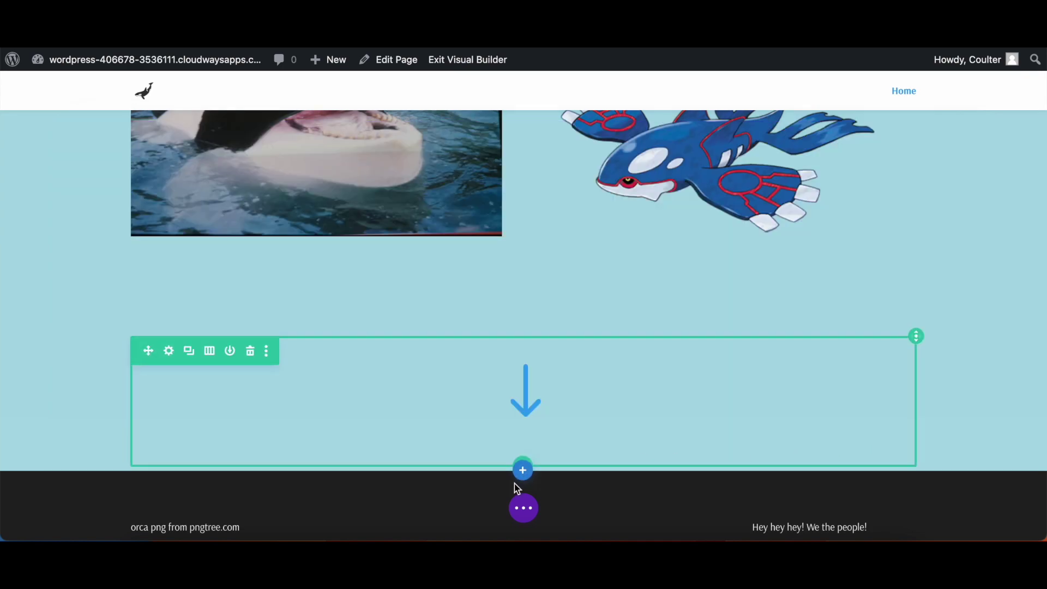
Save the page and exit the Visual Builder to the live page
click(523, 507)
click(1002, 509)
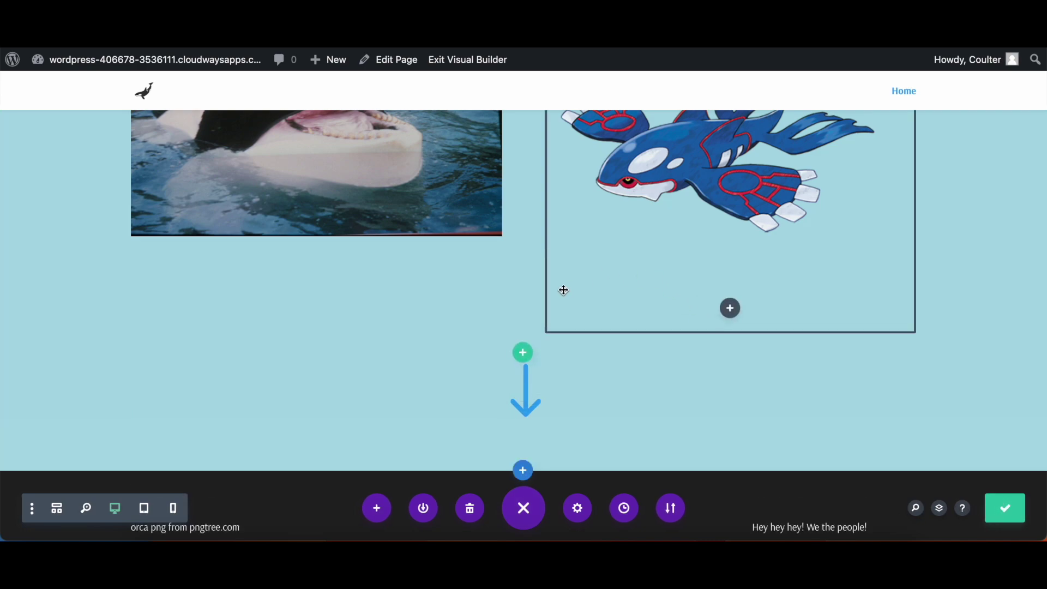
click(468, 60)
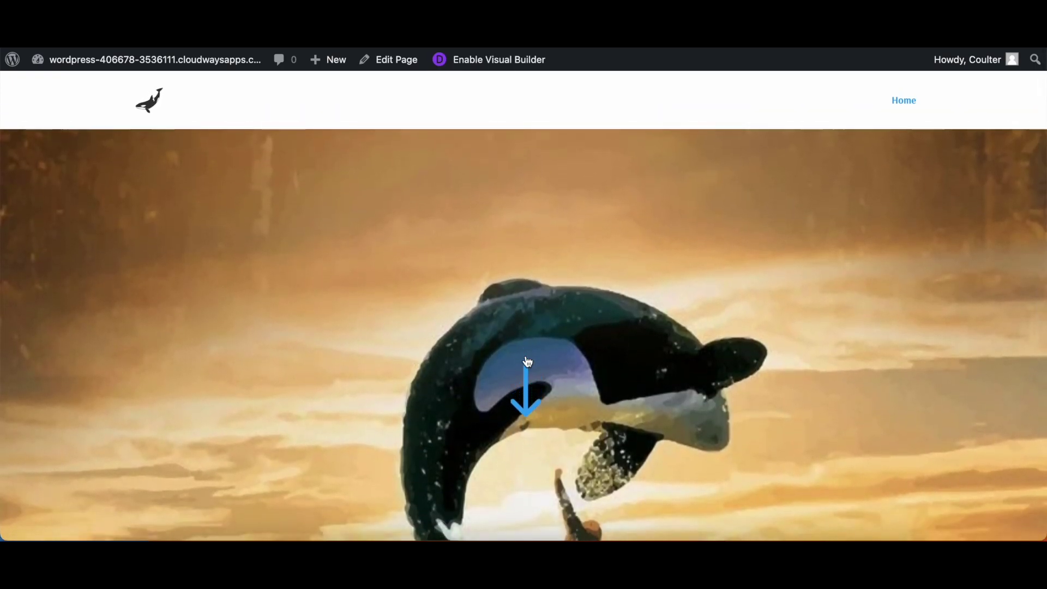
Use the blue arrow to jump to #WillyMania, then Willy vs Kyogre, then the dark footer
click(527, 362)
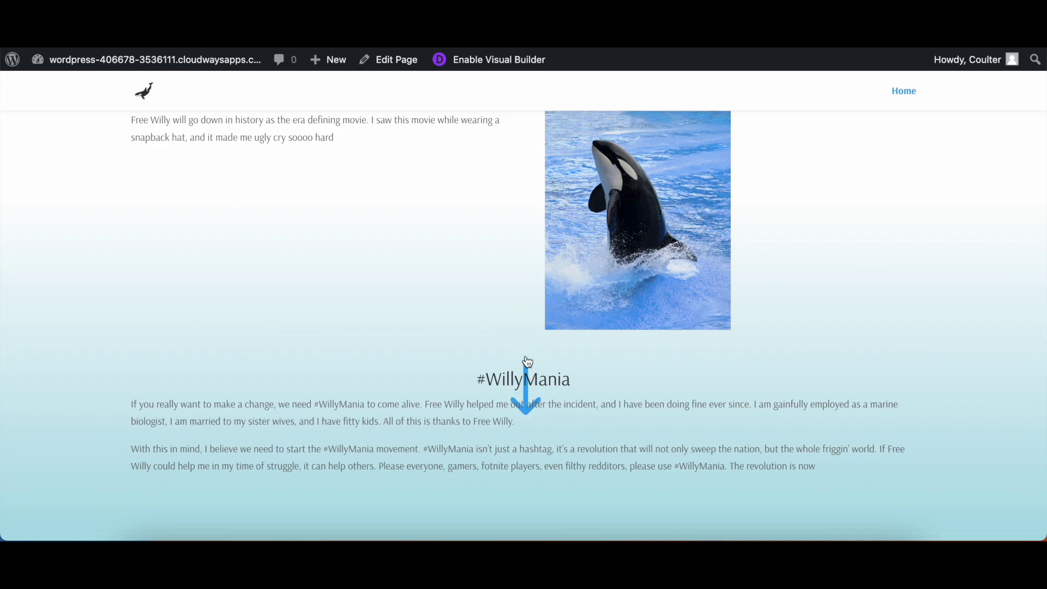
click(527, 361)
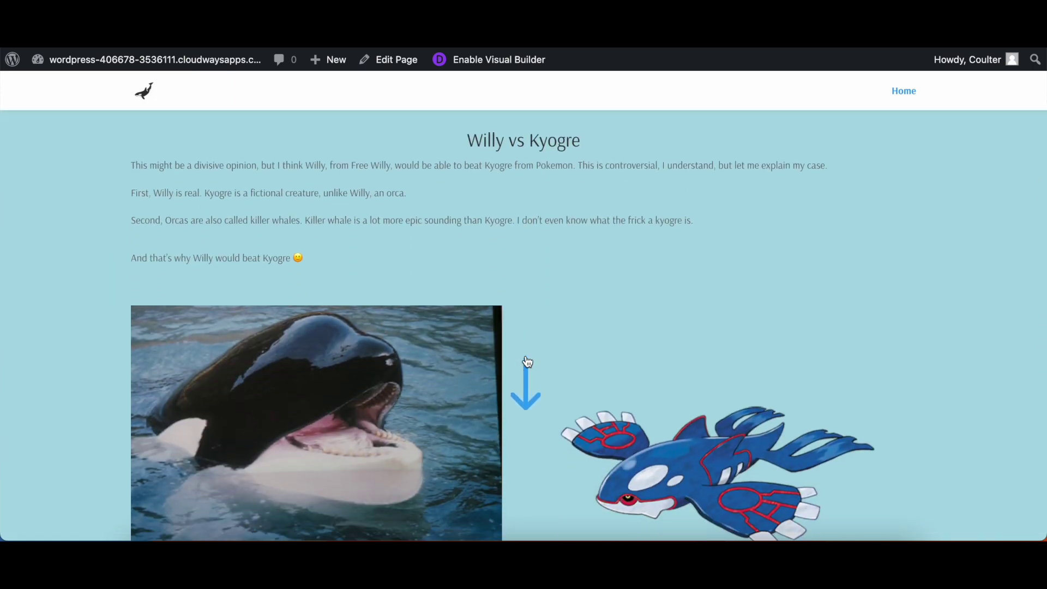
click(526, 361)
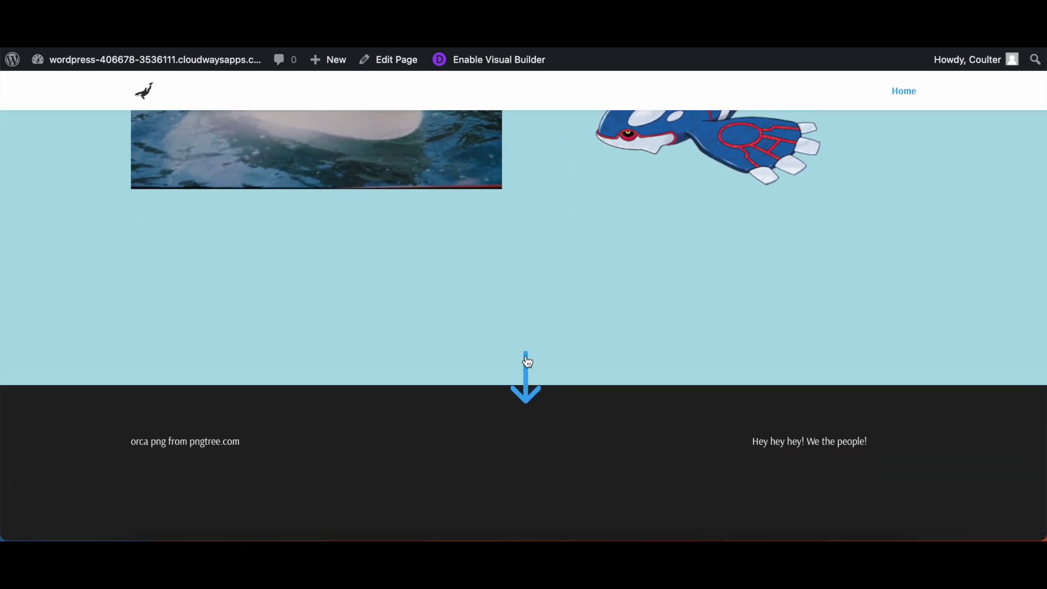